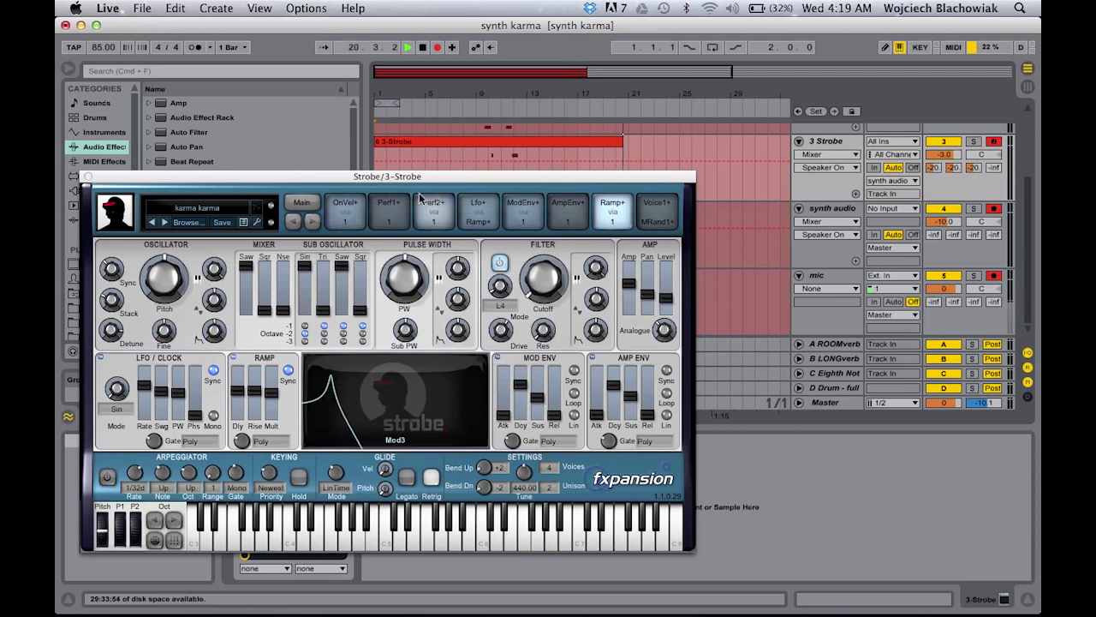
Step: Load the --Init-- preset from the Uncategorized presets into Strobe
click(220, 213)
mouse_move(254, 223)
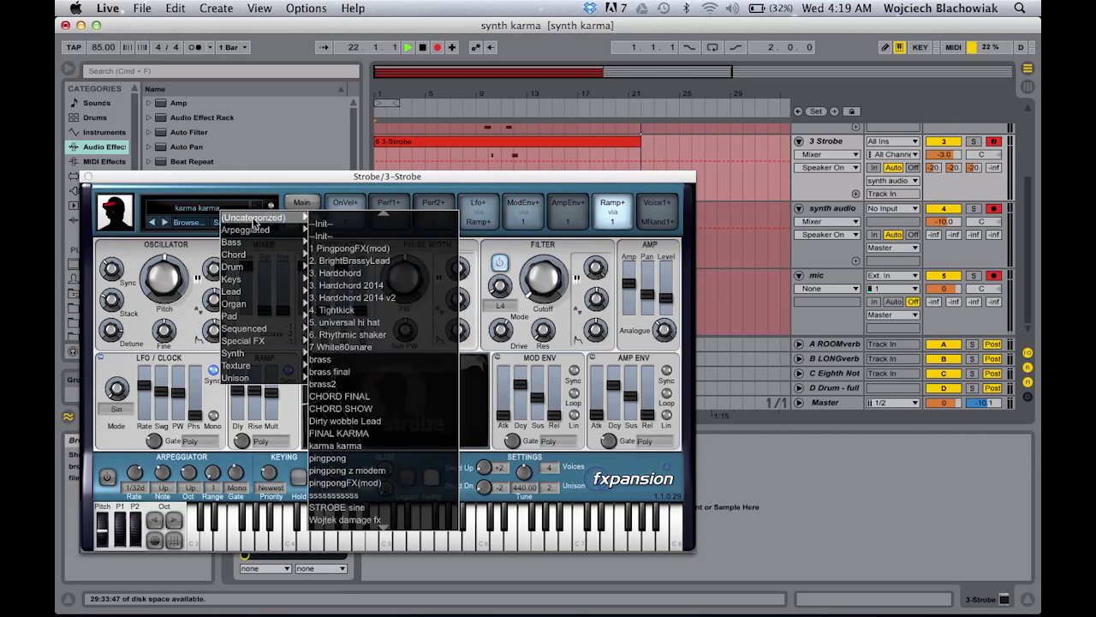
click(329, 227)
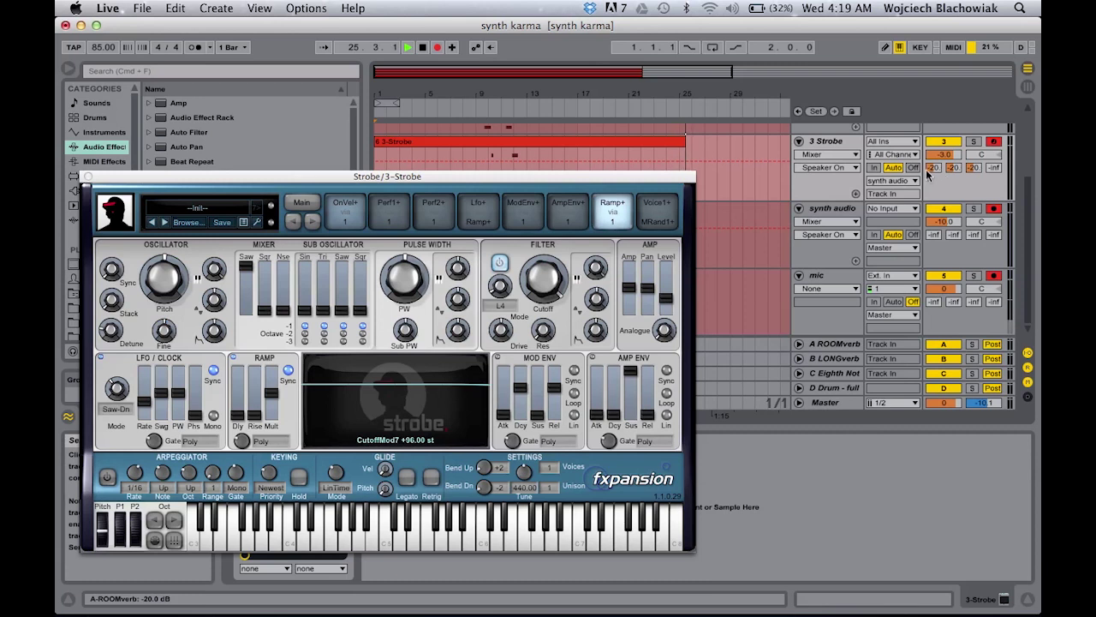
Step: Lower the 3 Strobe track's sends to return tracks A, B and C to -inf dB
drag(928, 174, 928, 214)
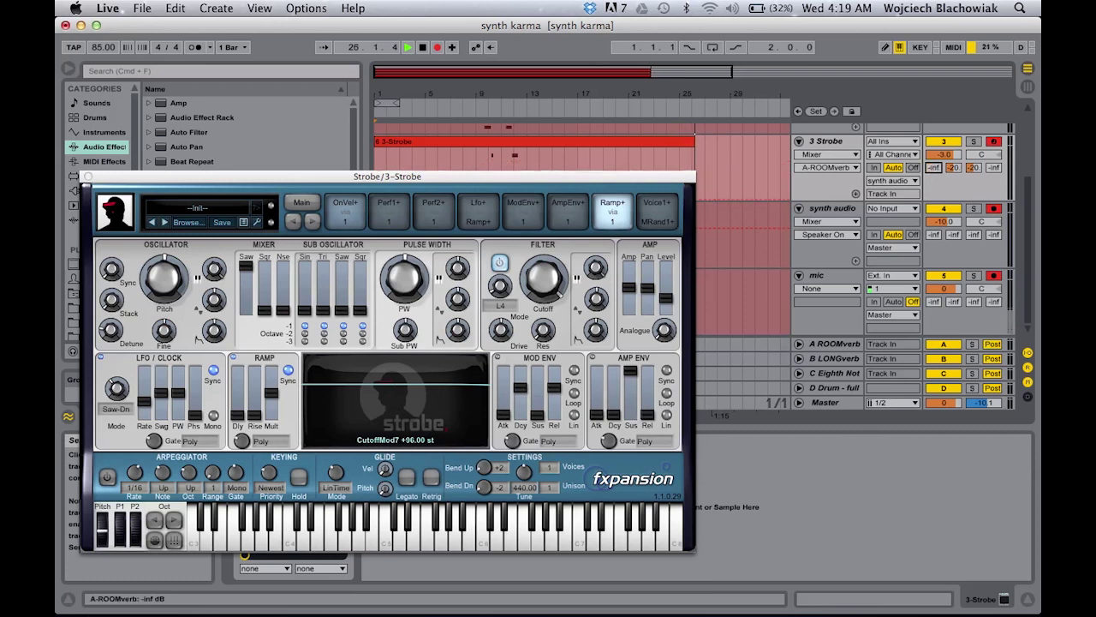
drag(953, 167, 953, 205)
drag(973, 167, 972, 206)
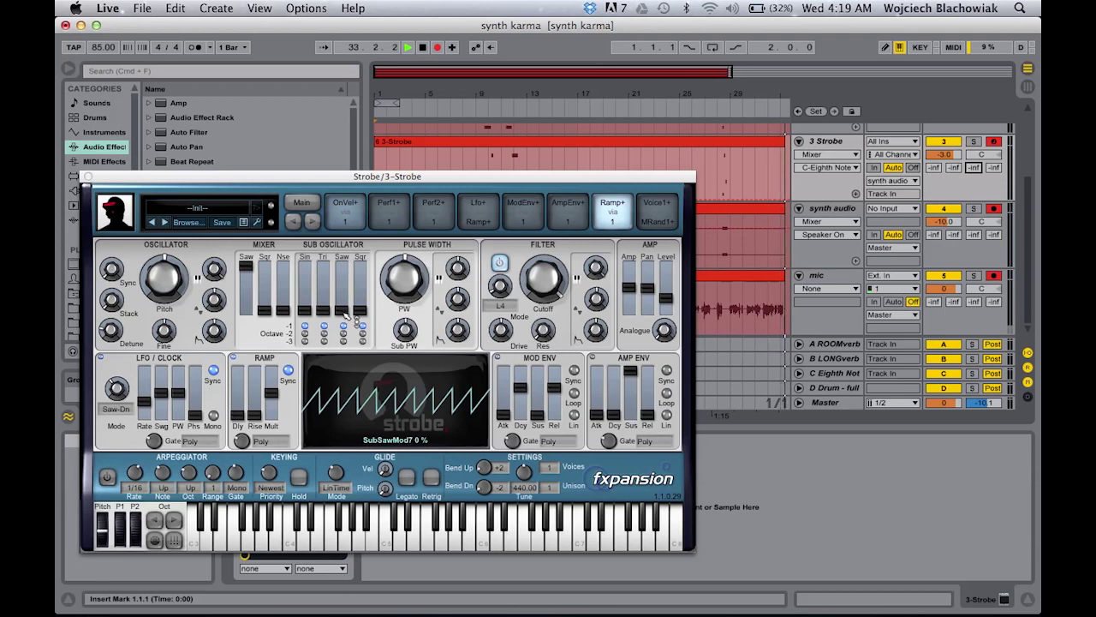
Step: Raise the sub oscillator's saw and sine levels to full, with the sine's octave set to -2
drag(346, 313, 342, 265)
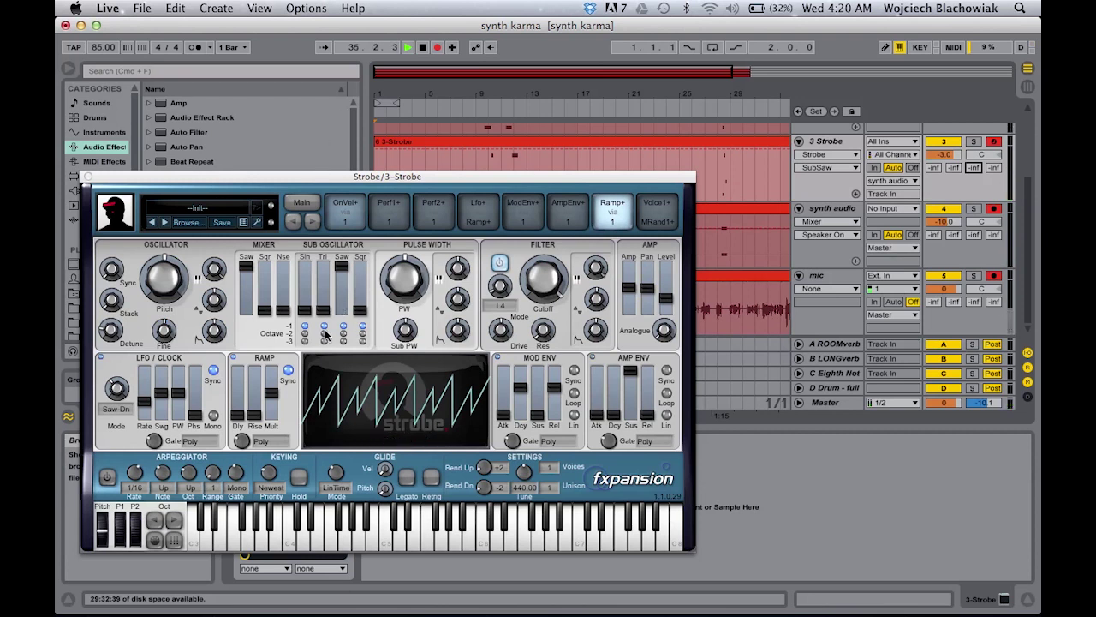
mouse_move(313, 314)
click(304, 335)
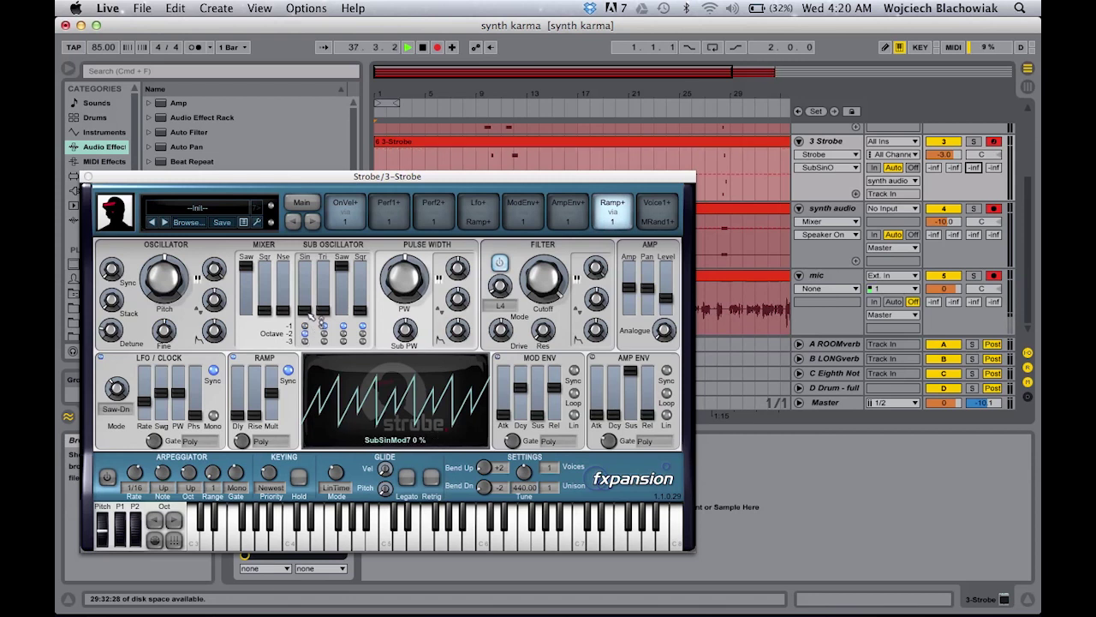
drag(310, 312, 308, 267)
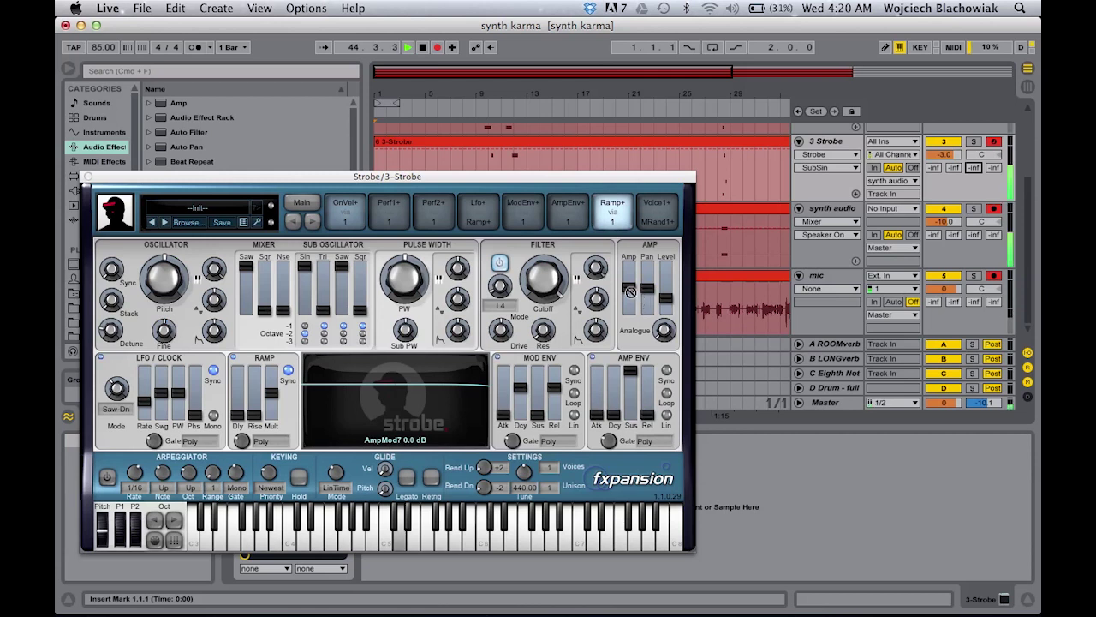
Step: Raise the synth's Amp level slightly and adjust the Analogue noise amount
drag(634, 294, 630, 281)
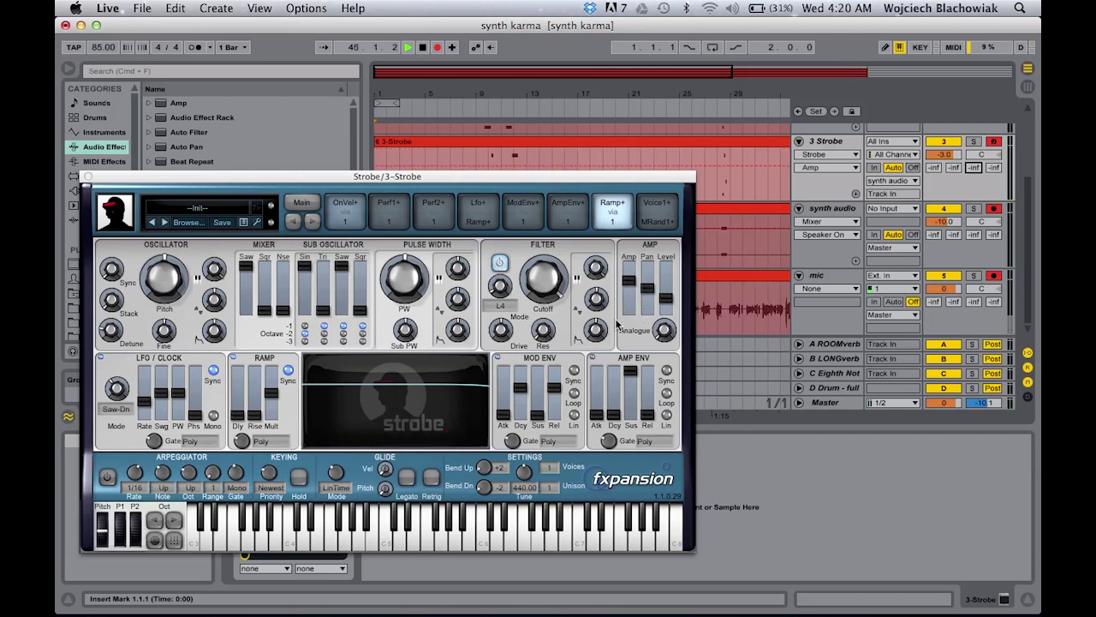
mouse_move(665, 329)
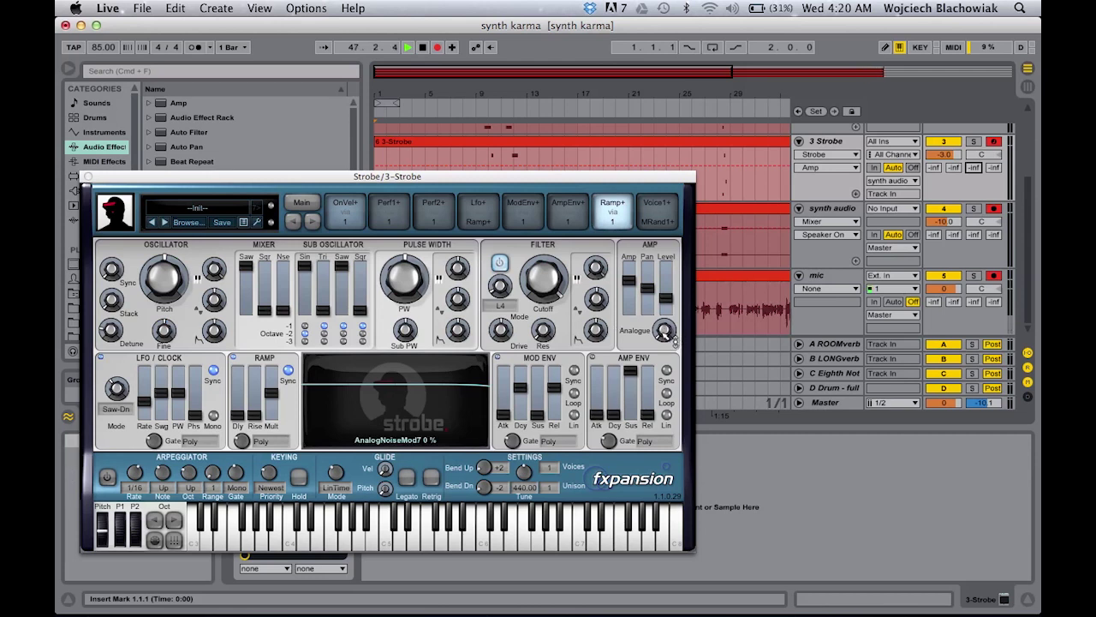
click(665, 330)
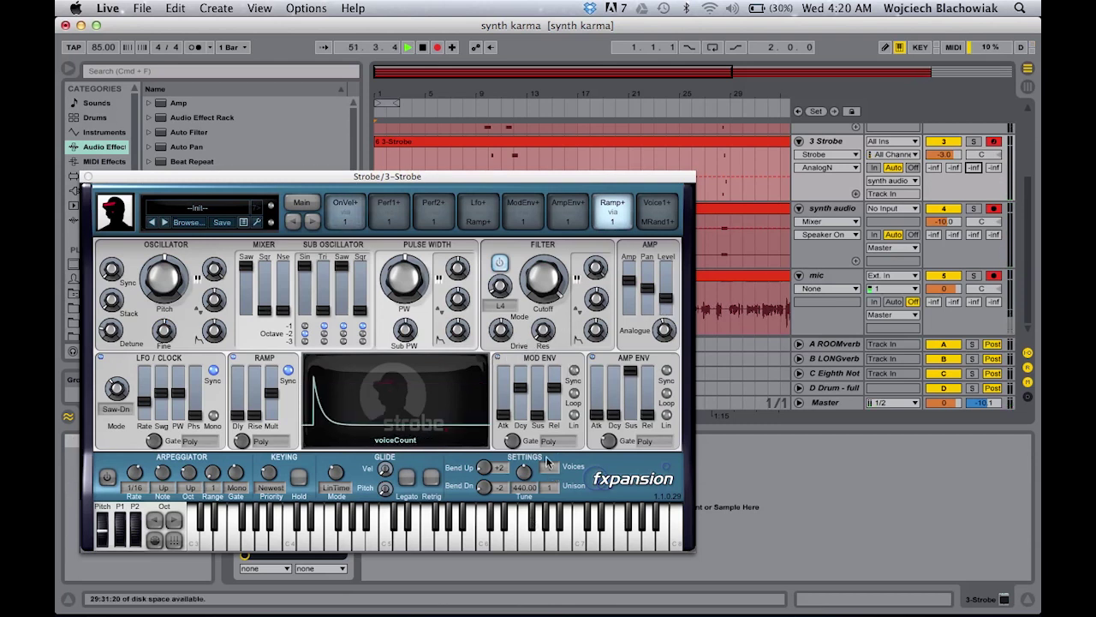
Step: Set the synth to 4 voices with a unison of 2, and increase the filter drive slightly
mouse_move(208, 295)
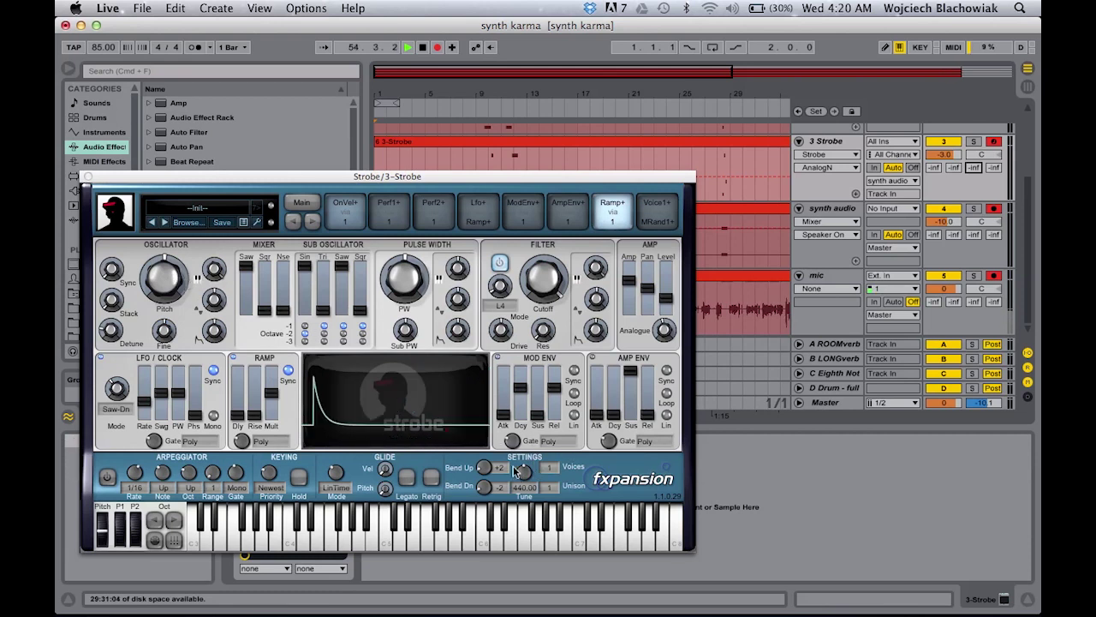
mouse_move(555, 480)
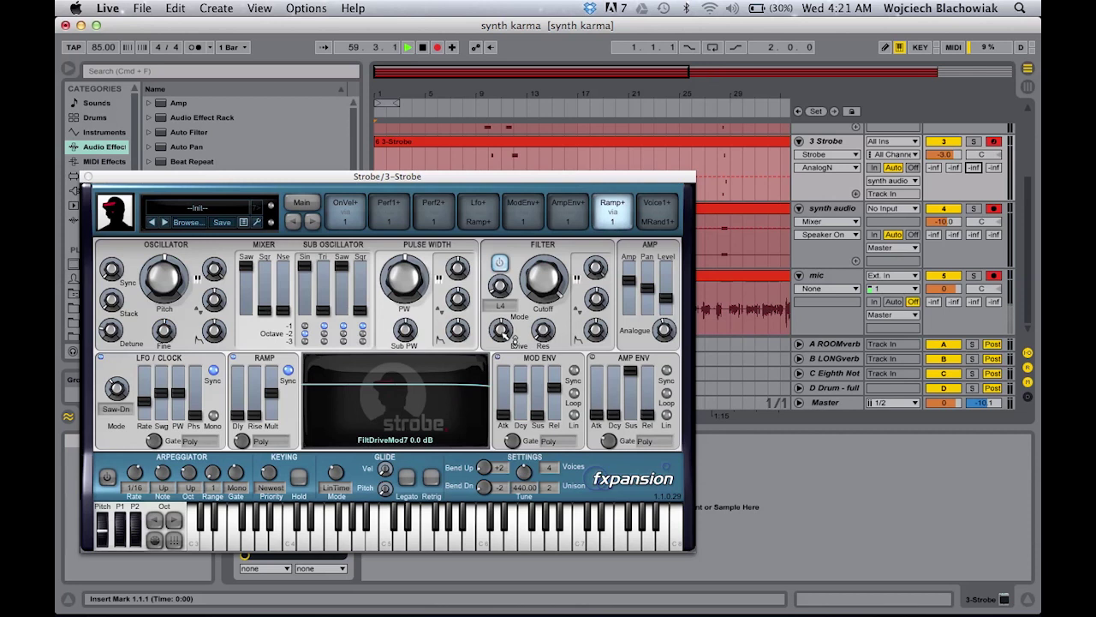
mouse_move(515, 339)
mouse_down()
mouse_move(514, 326)
mouse_move(506, 351)
mouse_move(513, 334)
mouse_up()
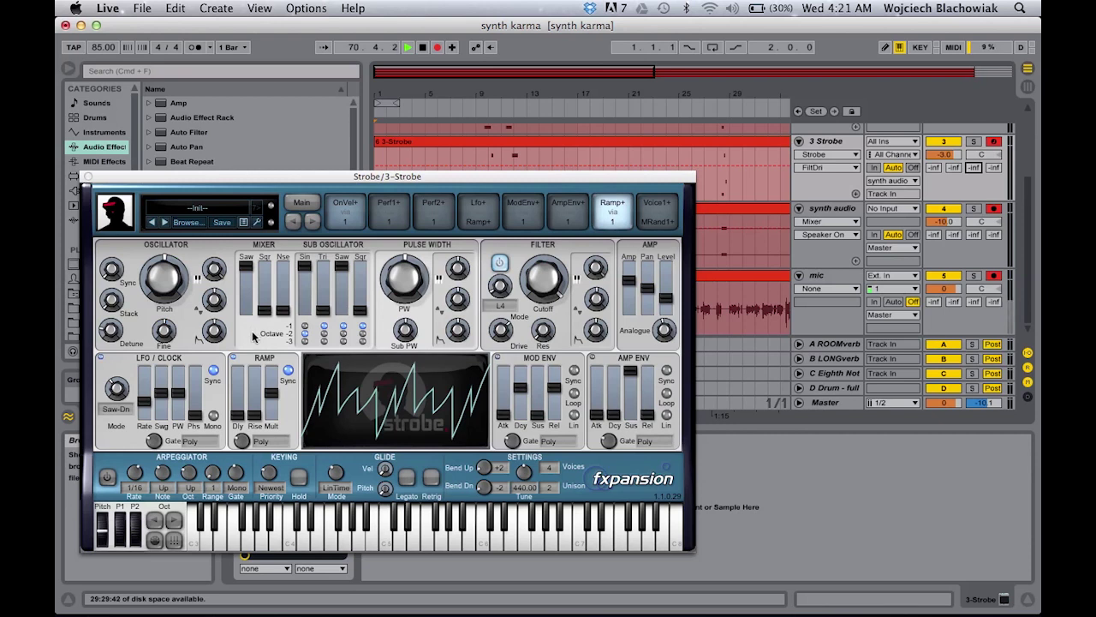
Step: Raise the oscillator's sync pitch beyond +5 st and set its stack to about 2.04
mouse_move(257, 306)
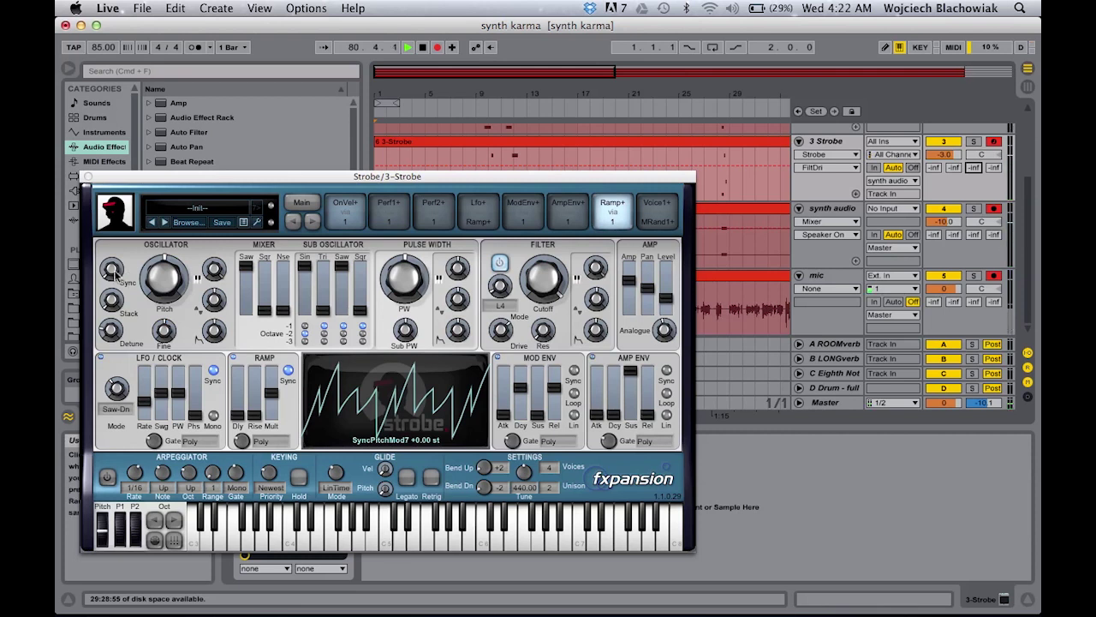
drag(114, 272, 113, 267)
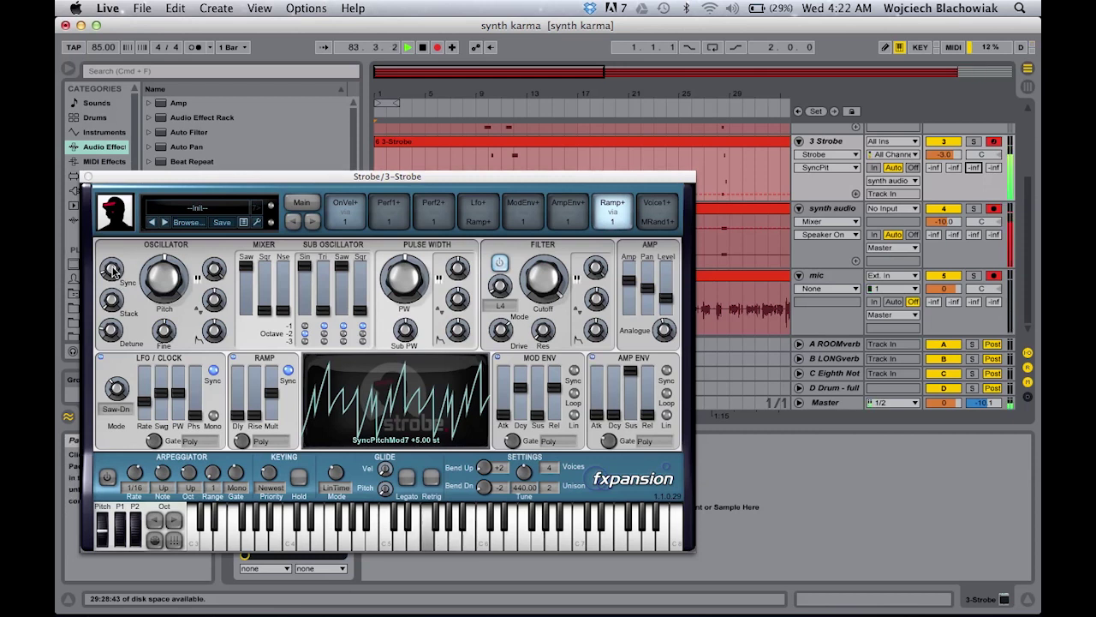
drag(112, 271, 126, 240)
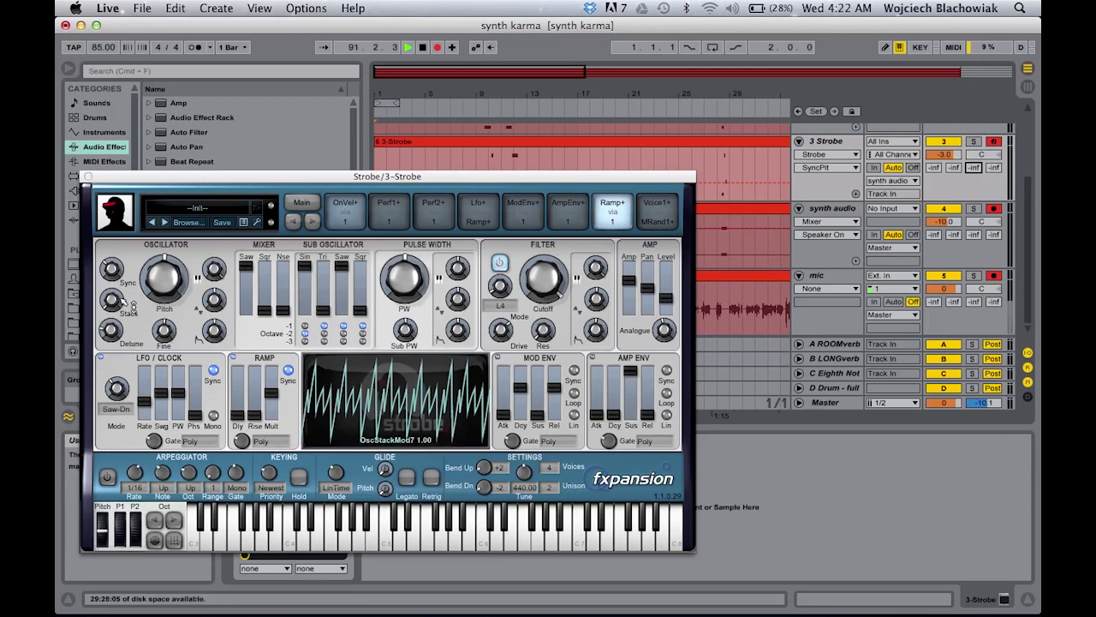
mouse_move(124, 312)
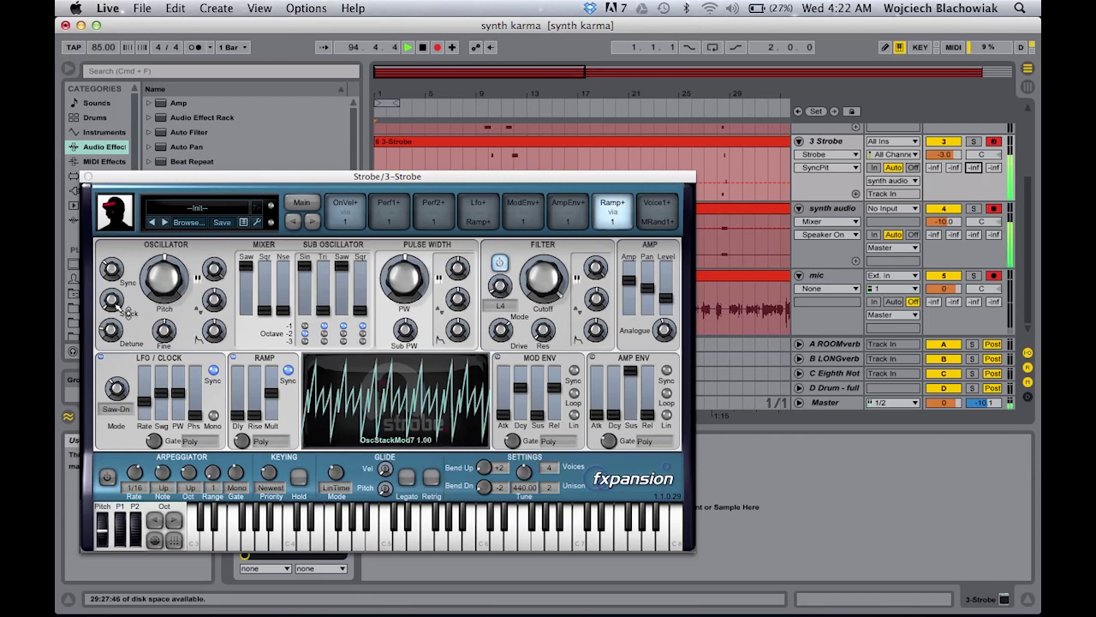
drag(125, 313, 119, 271)
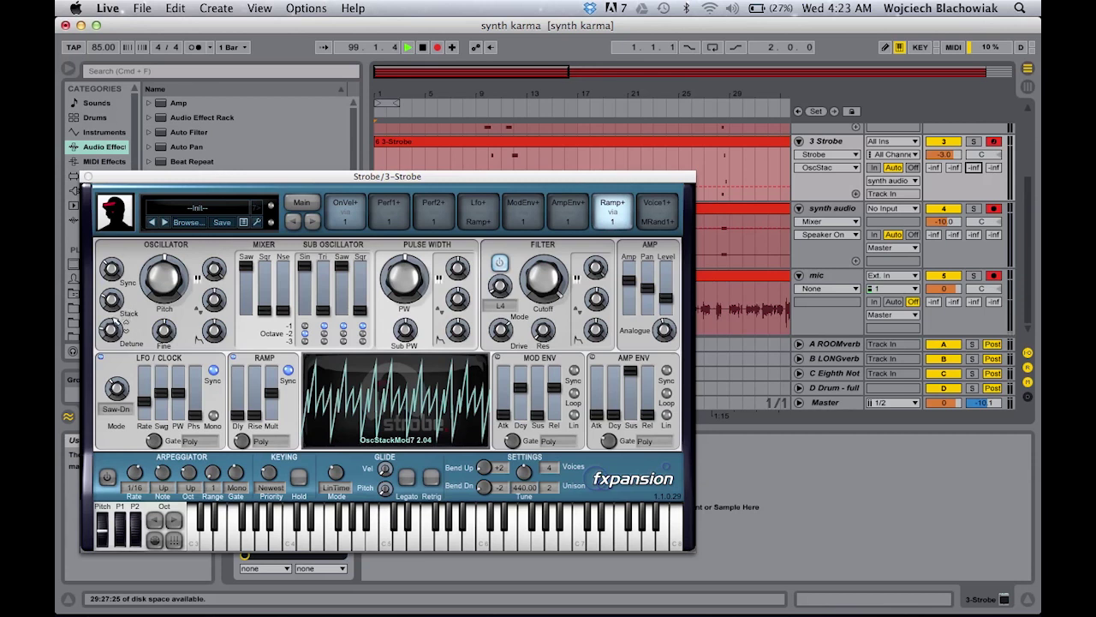
Step: Increase the oscillator's detune and lower the 3 Strobe track's volume to -5.0 dB
click(112, 332)
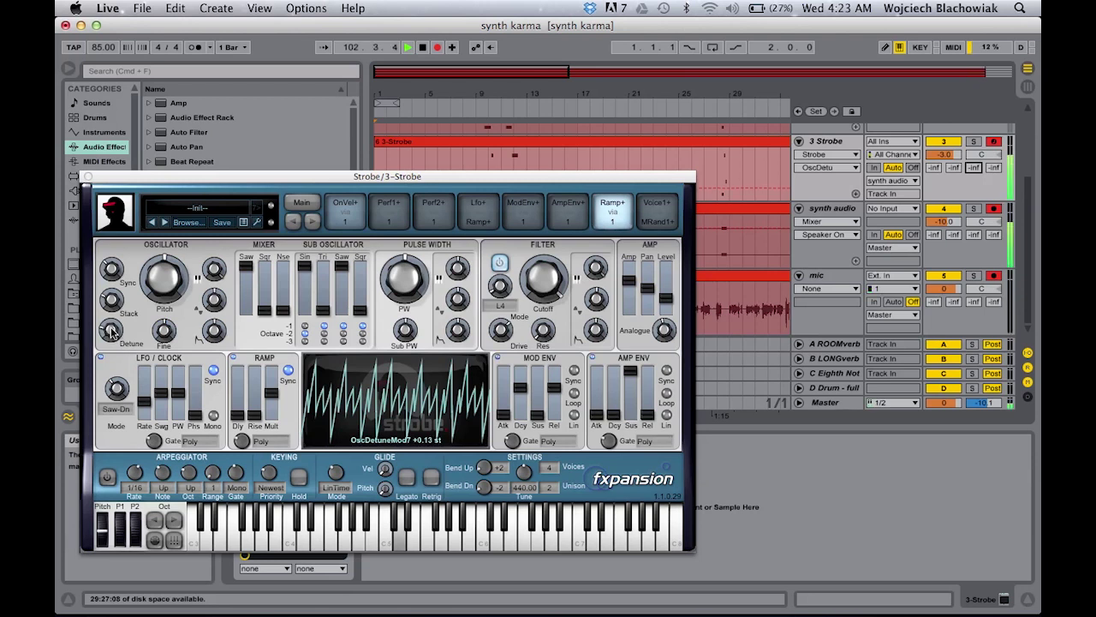
drag(111, 332, 125, 233)
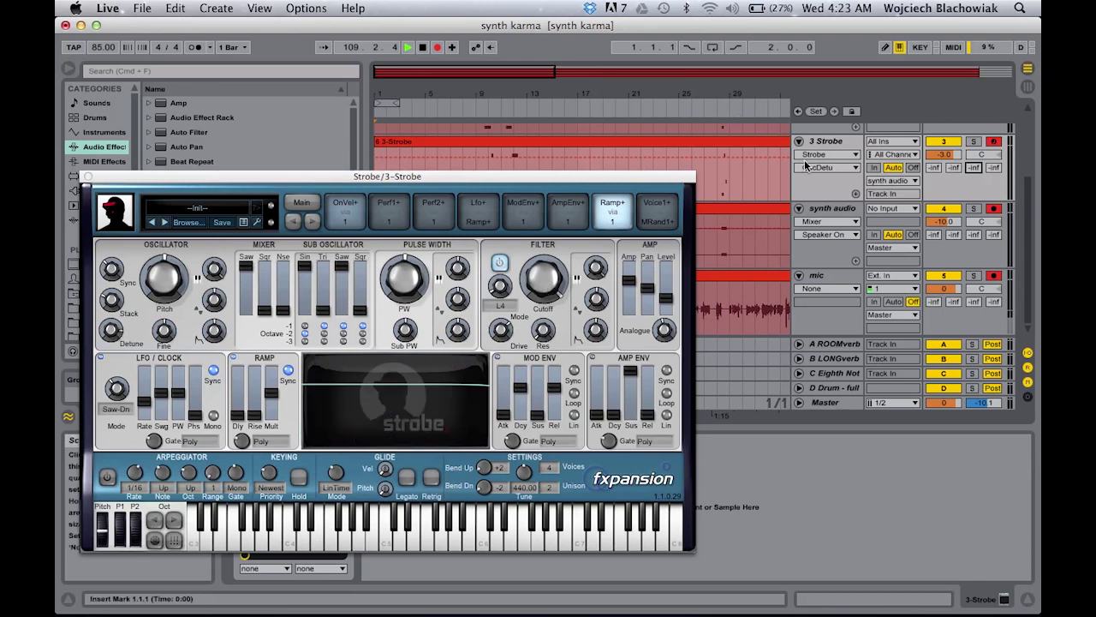
click(951, 156)
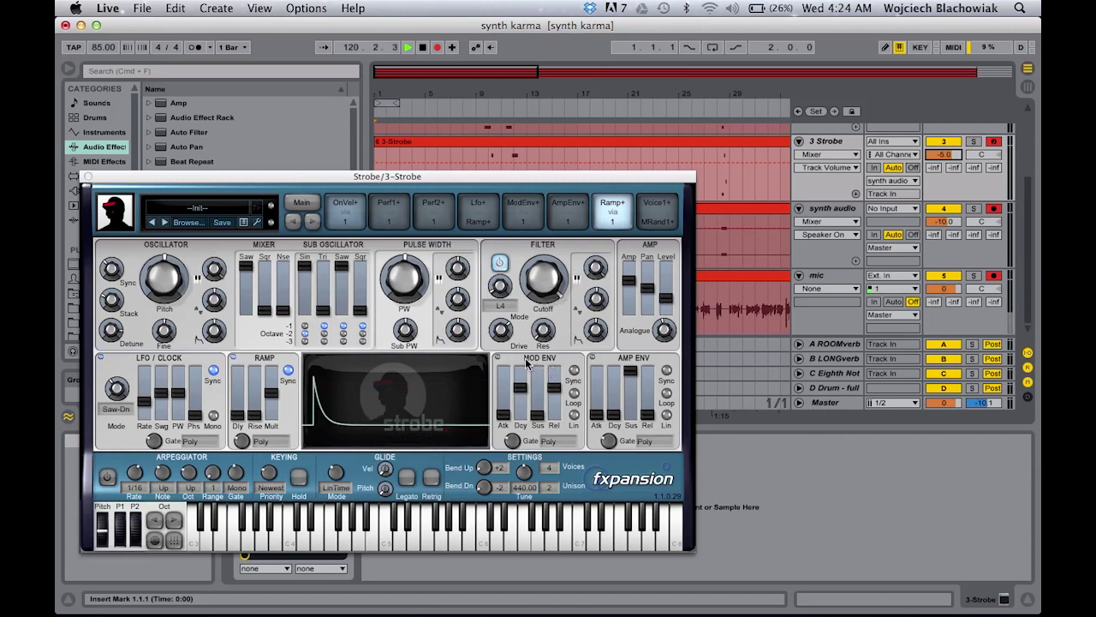
Step: Lower the filter cutoff to -48 st and make the ModEnv slot modulate it up to +78 st
click(526, 209)
click(514, 179)
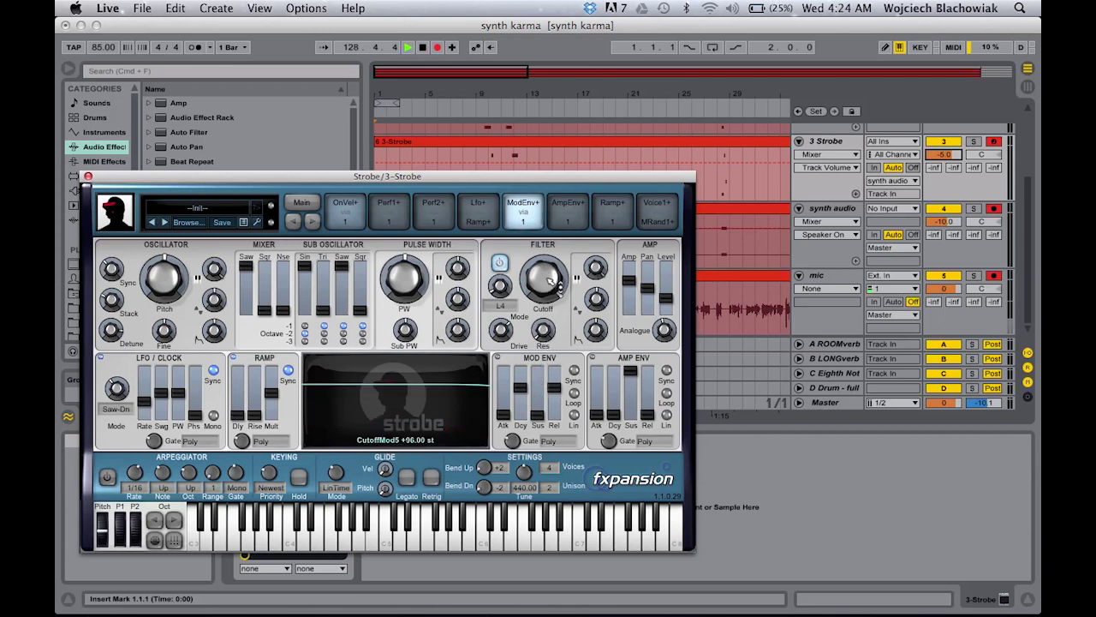
drag(552, 284, 572, 454)
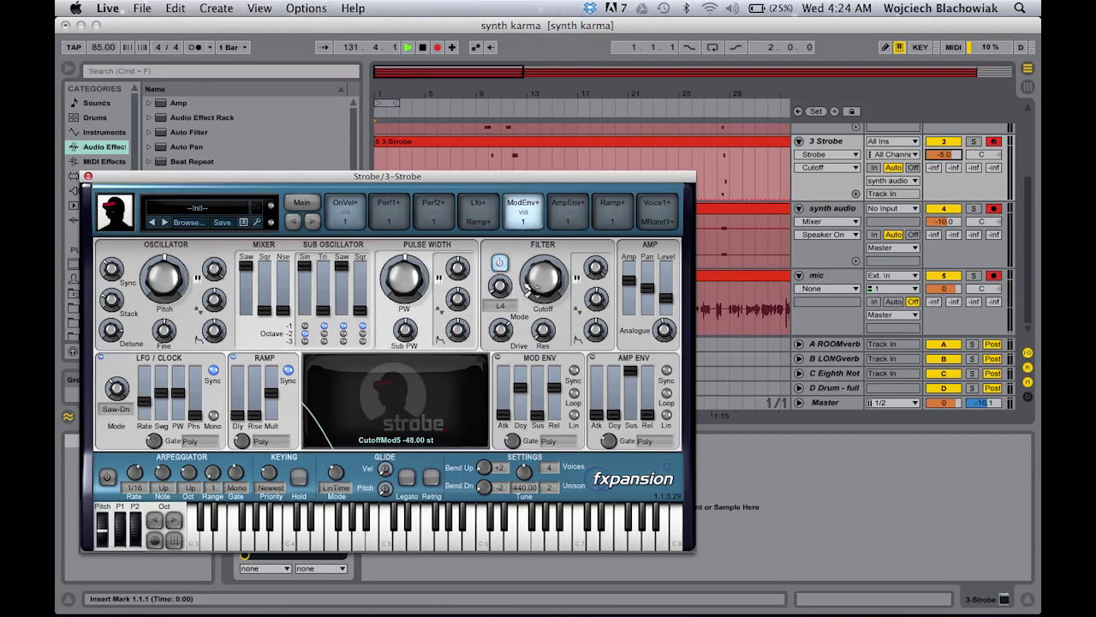
drag(528, 254, 555, 233)
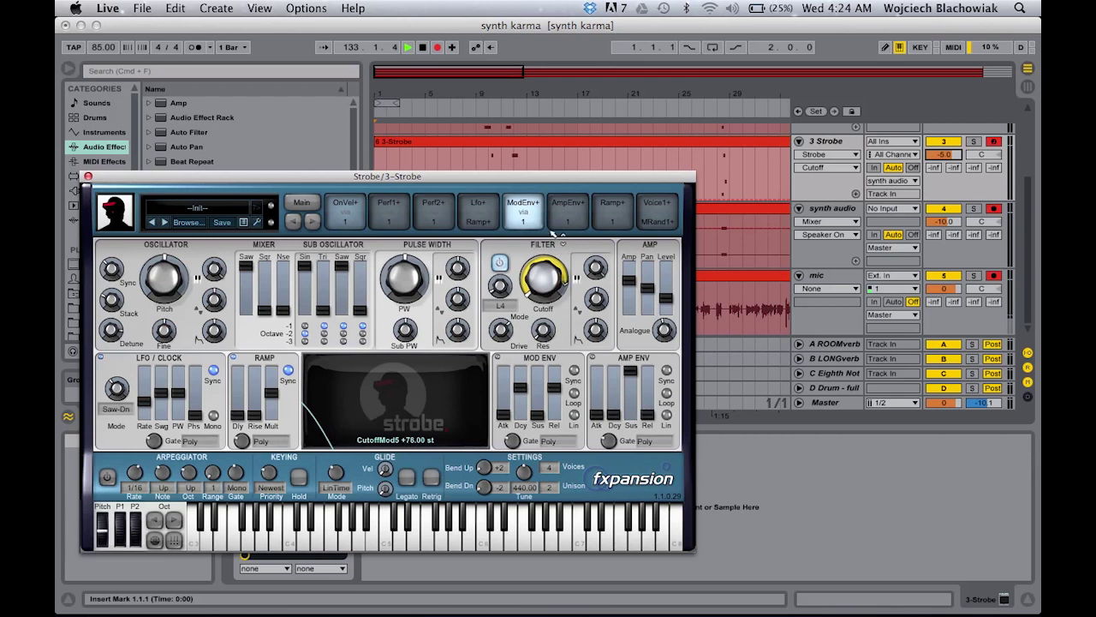
Step: Lengthen the mod envelope's decay slightly and set the amp envelope's decay to about 1.5 s
mouse_move(613, 415)
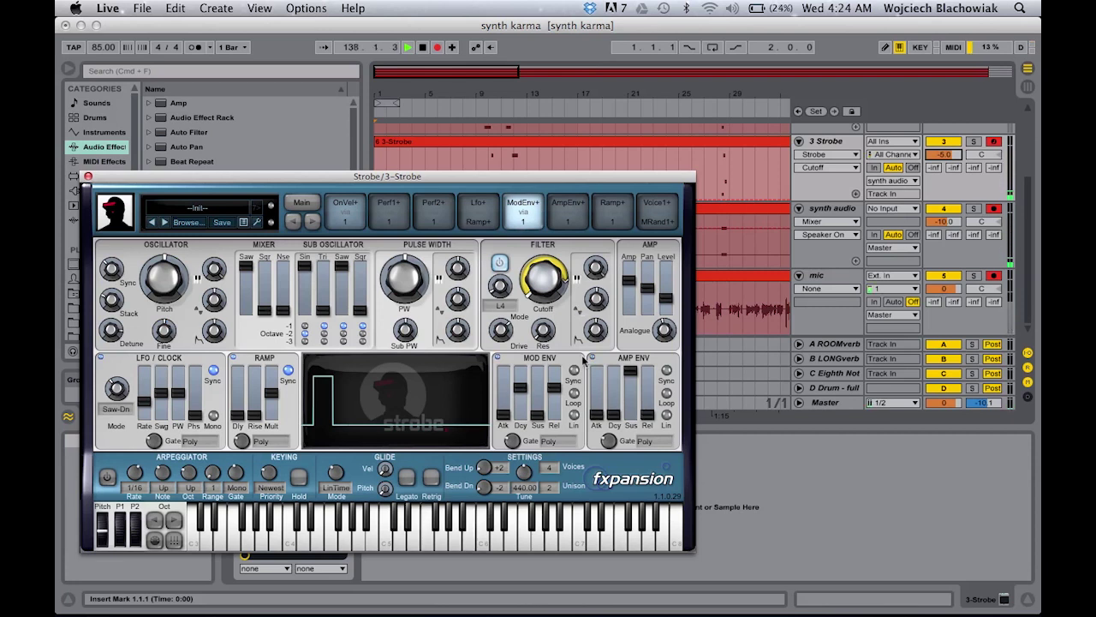
mouse_move(597, 384)
mouse_move(635, 383)
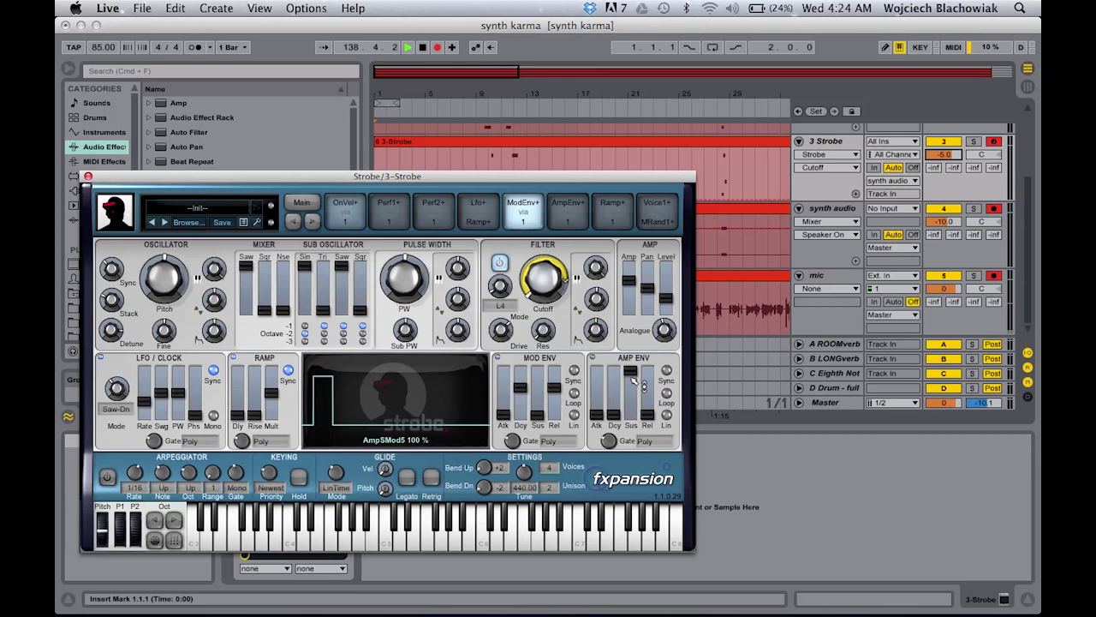
mouse_move(525, 393)
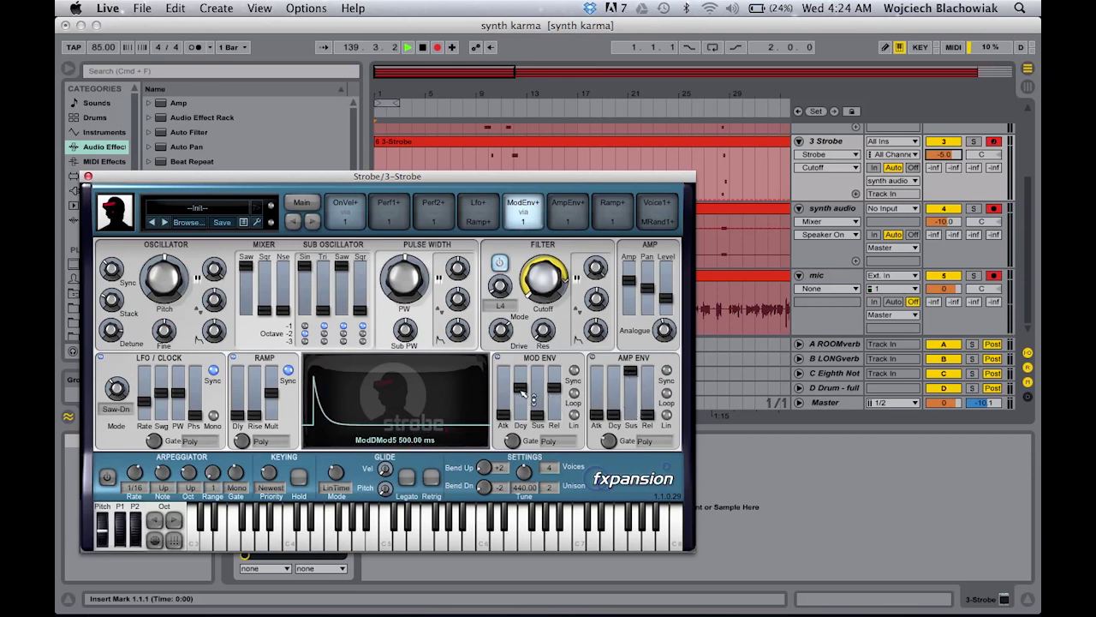
drag(525, 392, 524, 385)
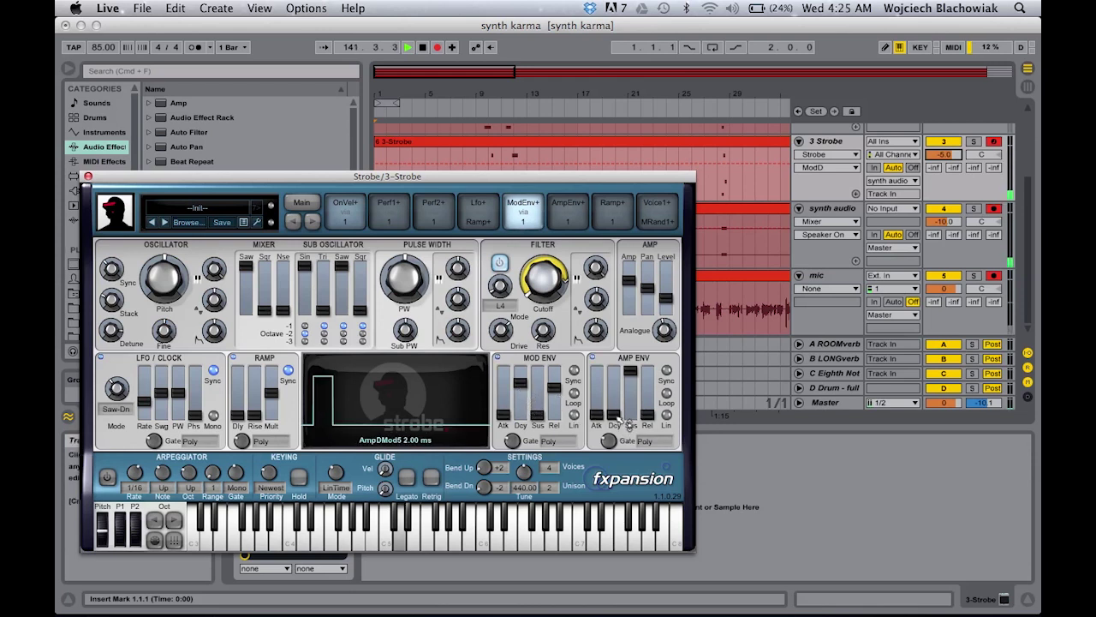
drag(617, 414, 618, 378)
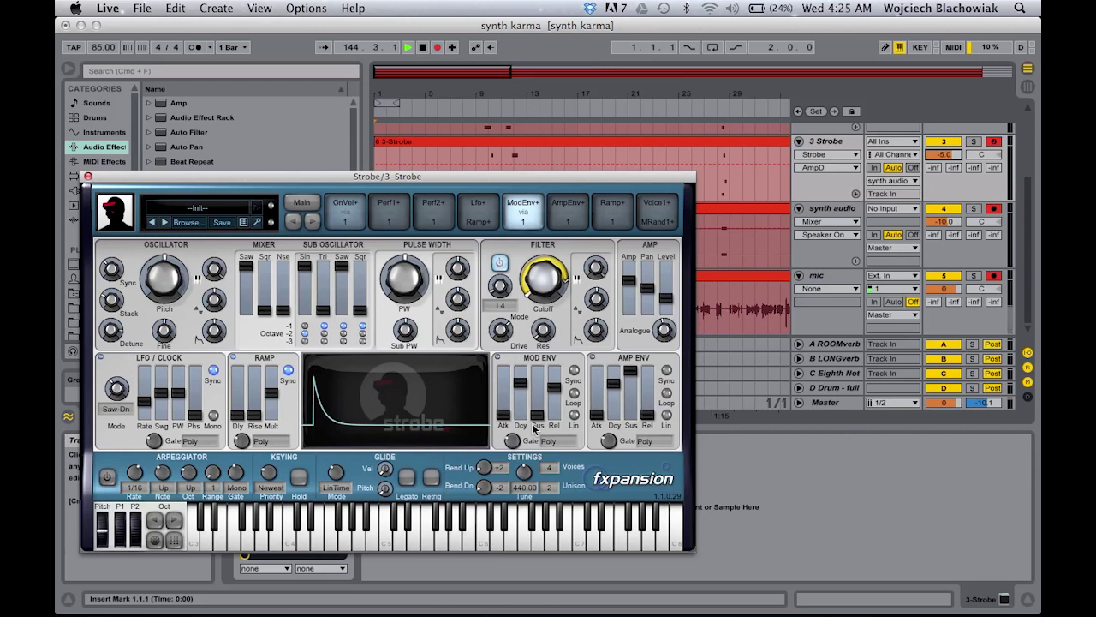
Step: Raise the mod envelope's sustain and lower the amp envelope's sustain to roughly the middle of its range
mouse_move(537, 427)
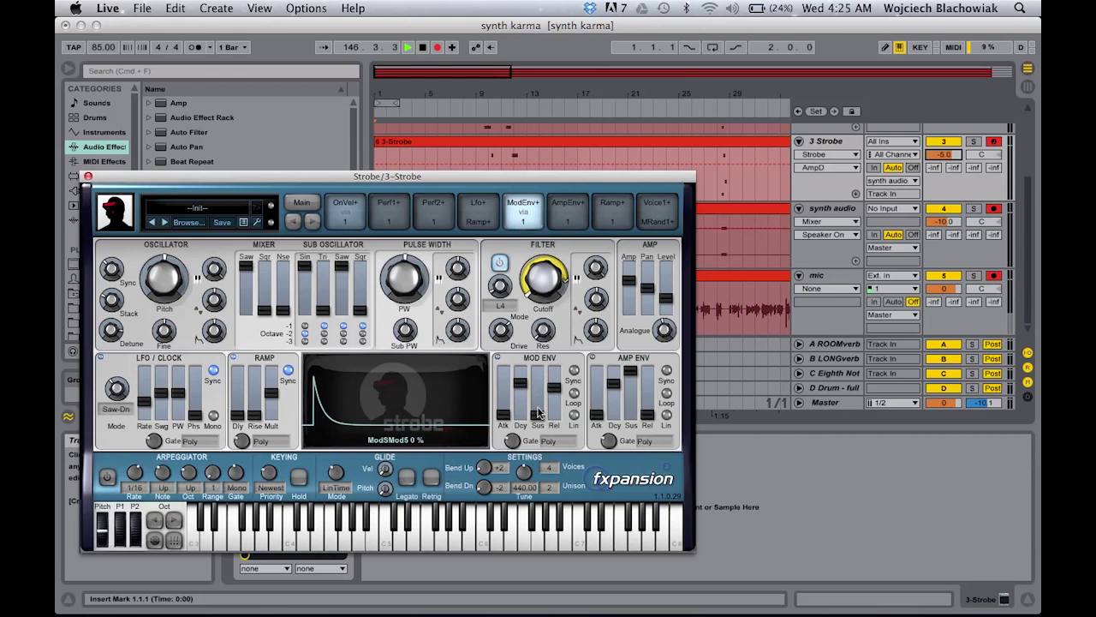
drag(549, 424, 552, 404)
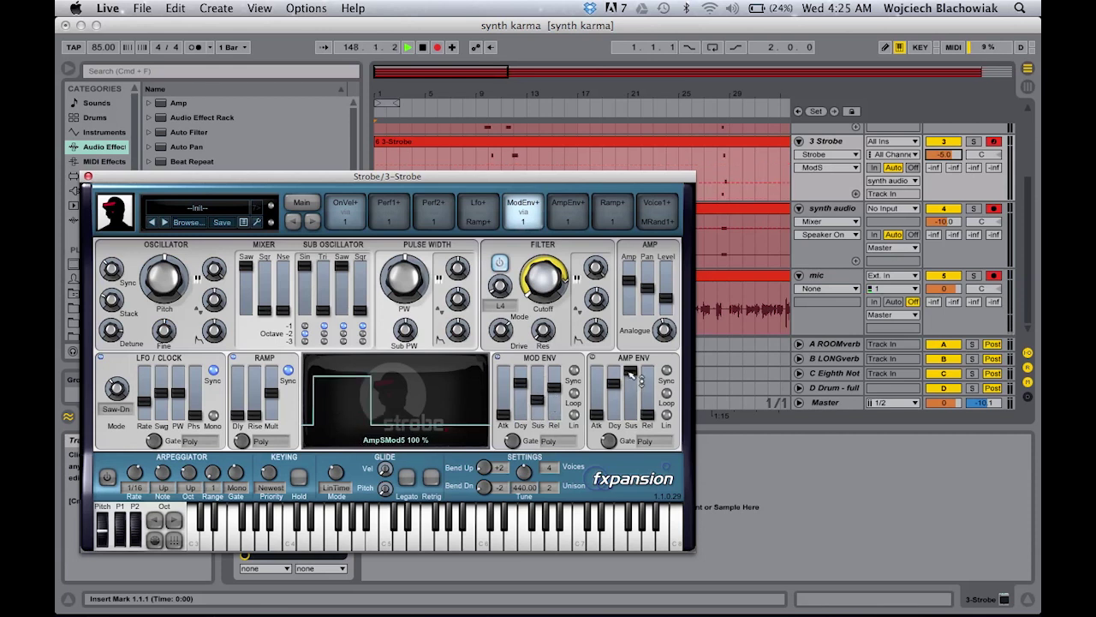
mouse_move(631, 373)
mouse_down()
mouse_move(630, 400)
mouse_move(614, 383)
mouse_up()
click(614, 385)
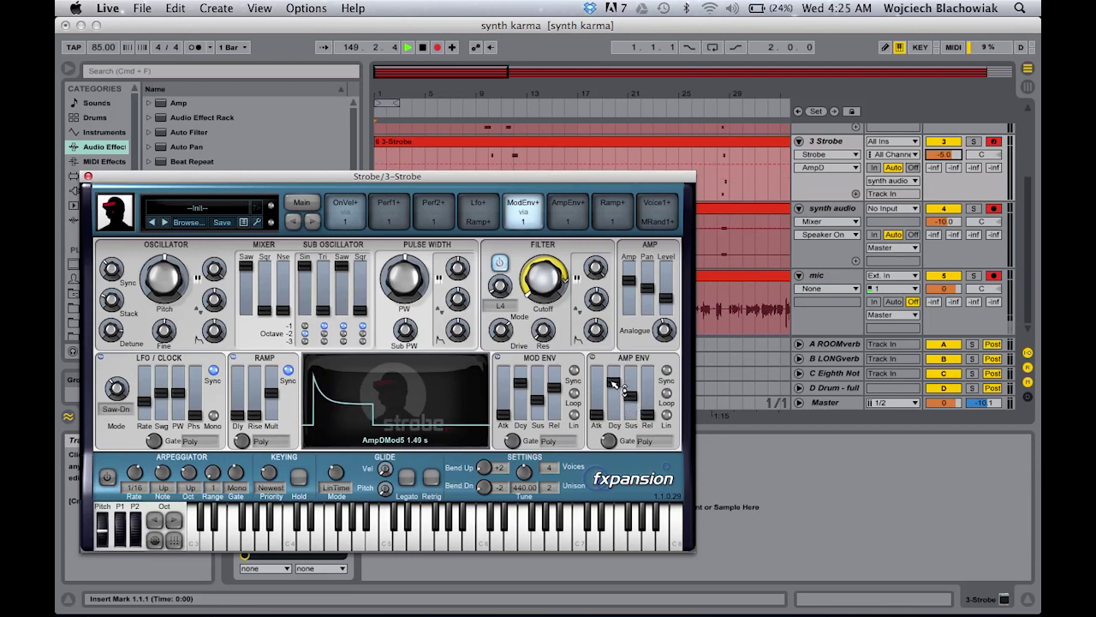
click(632, 391)
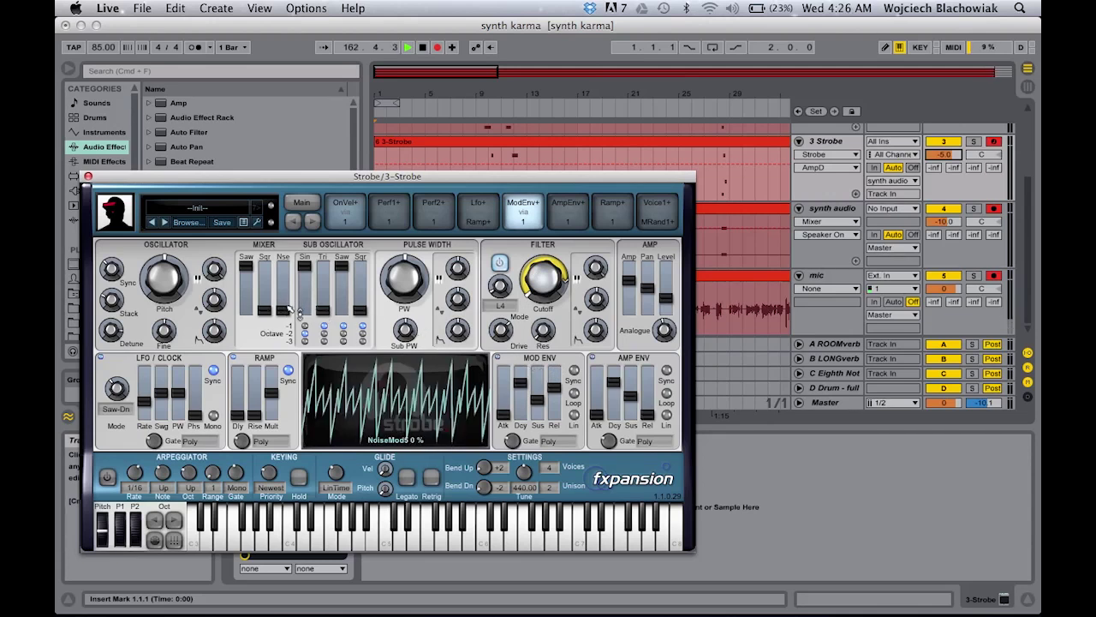
Step: Make the ModEnv slot raise the mixer's noise level, and the Lfo via Ramp slot modulate the filter cutoff moderately upward
drag(291, 293, 290, 244)
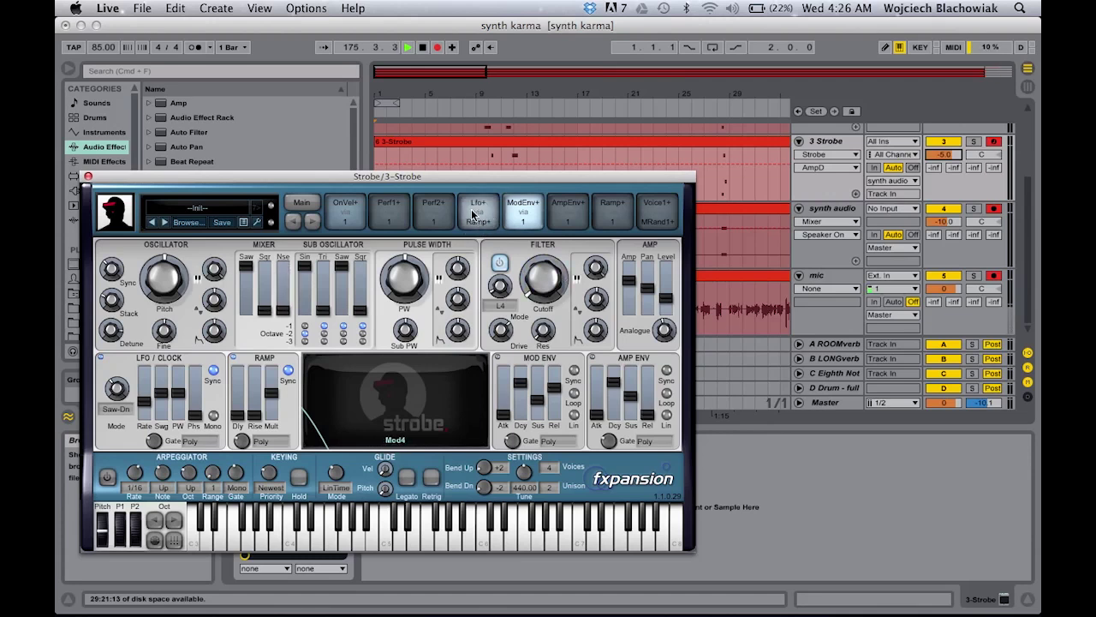
click(481, 219)
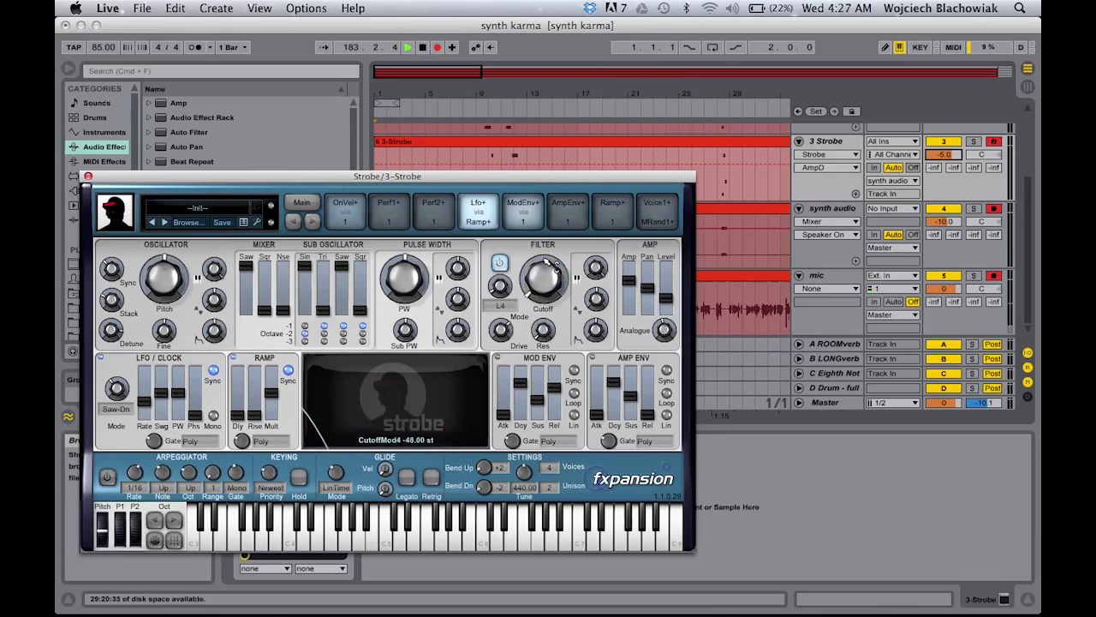
mouse_move(555, 266)
mouse_down()
mouse_move(547, 203)
mouse_move(534, 276)
mouse_move(550, 283)
mouse_up()
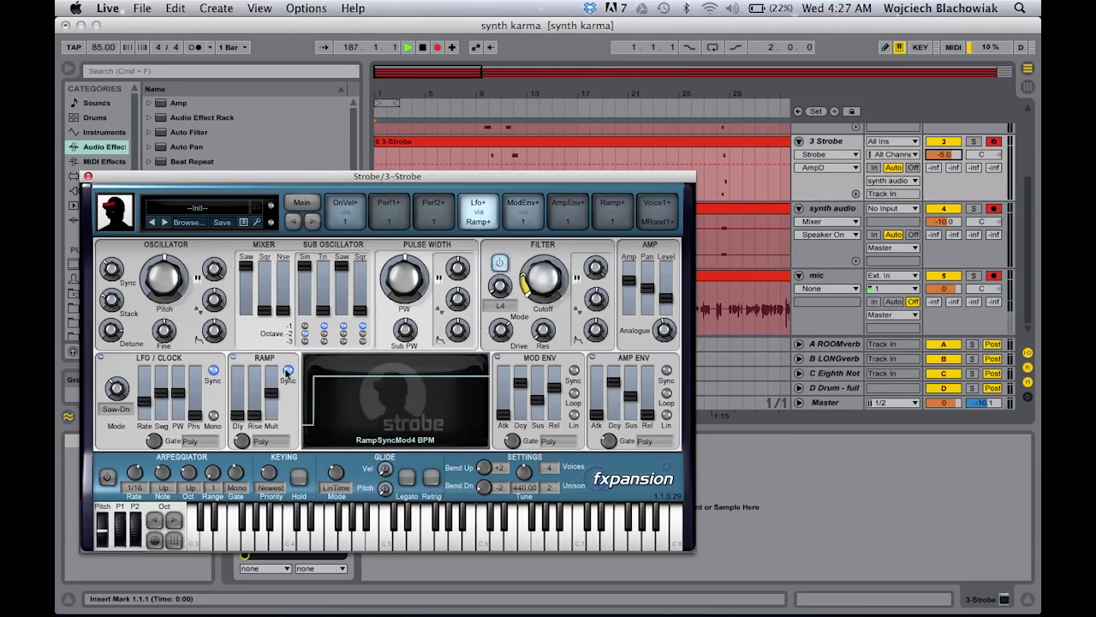
Step: Set the LFO rate to 1/8t
mouse_move(159, 416)
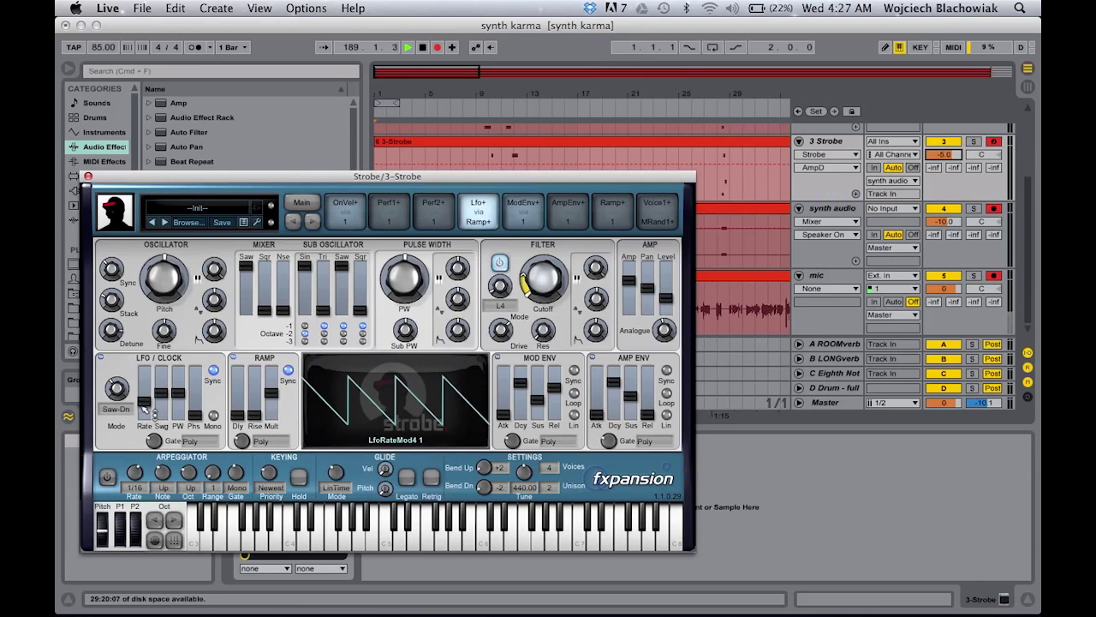
drag(147, 410, 155, 392)
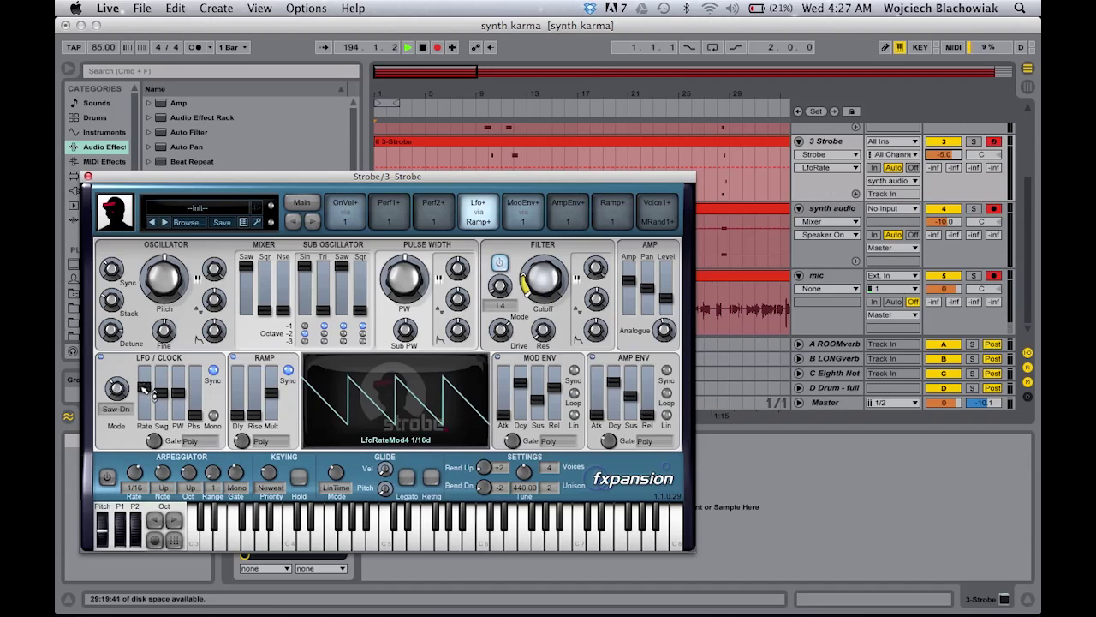
drag(143, 389, 144, 390)
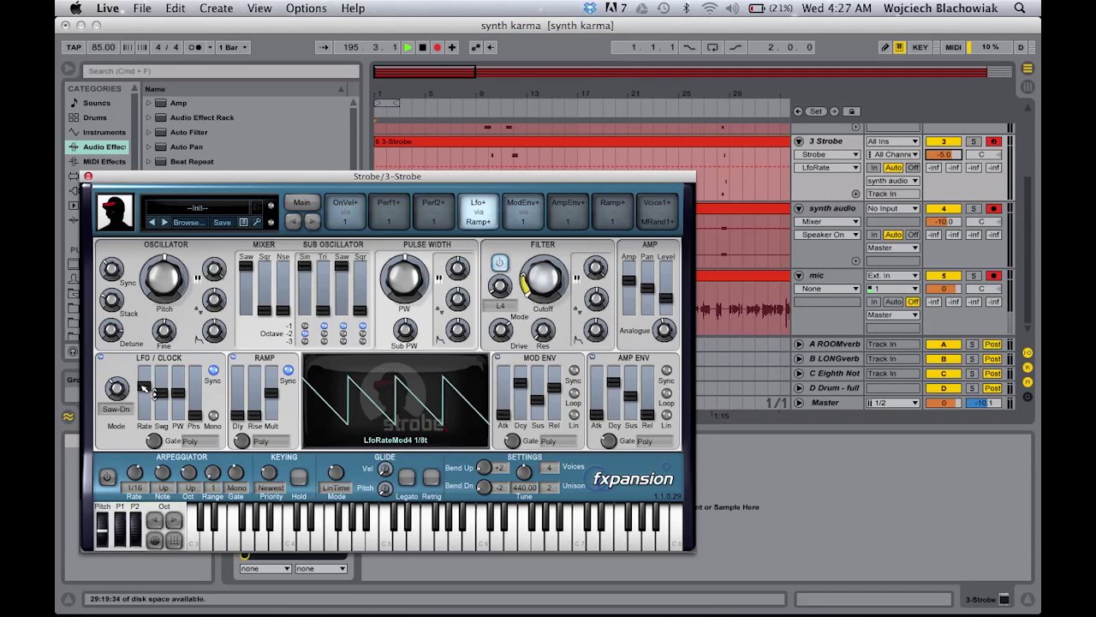
Step: Set the ramp's delay to 1/4t and its rise to 1/8
mouse_move(157, 408)
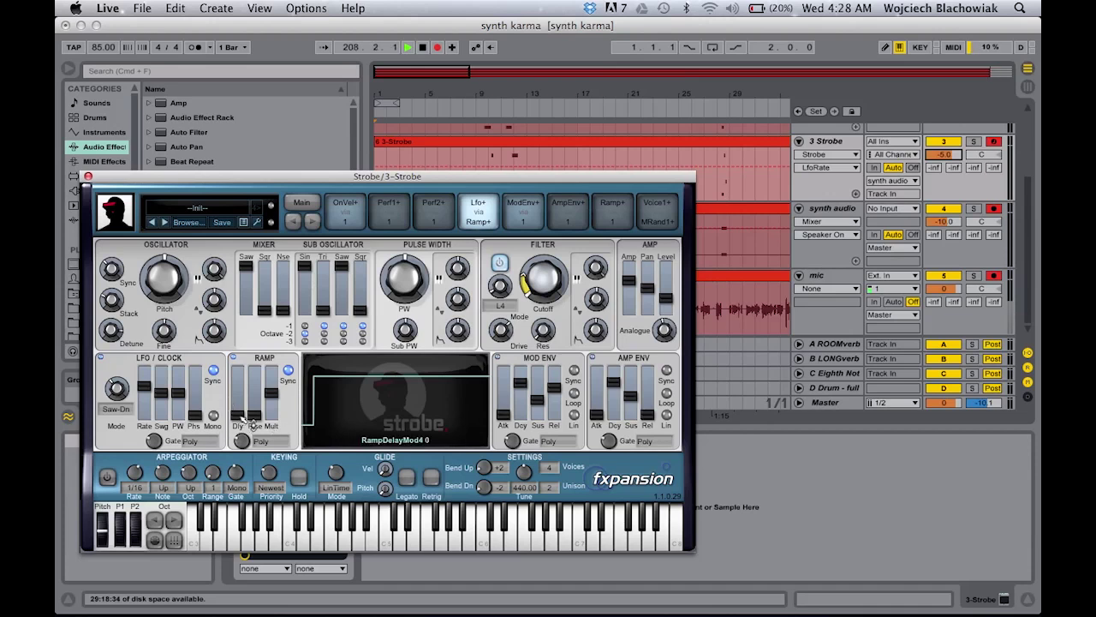
drag(243, 420, 269, 394)
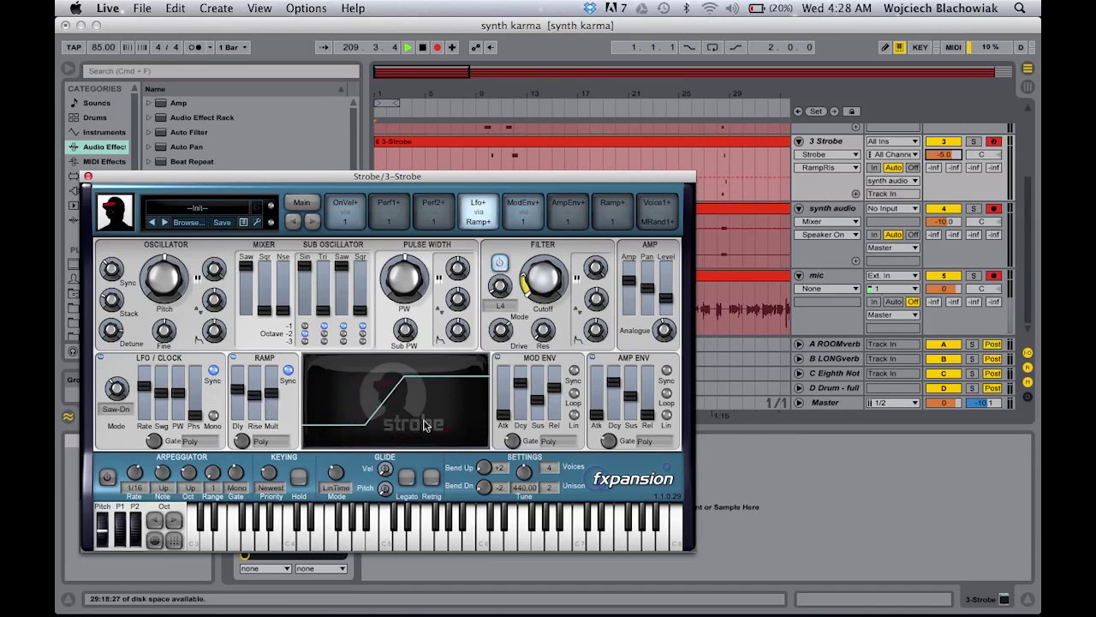
click(397, 439)
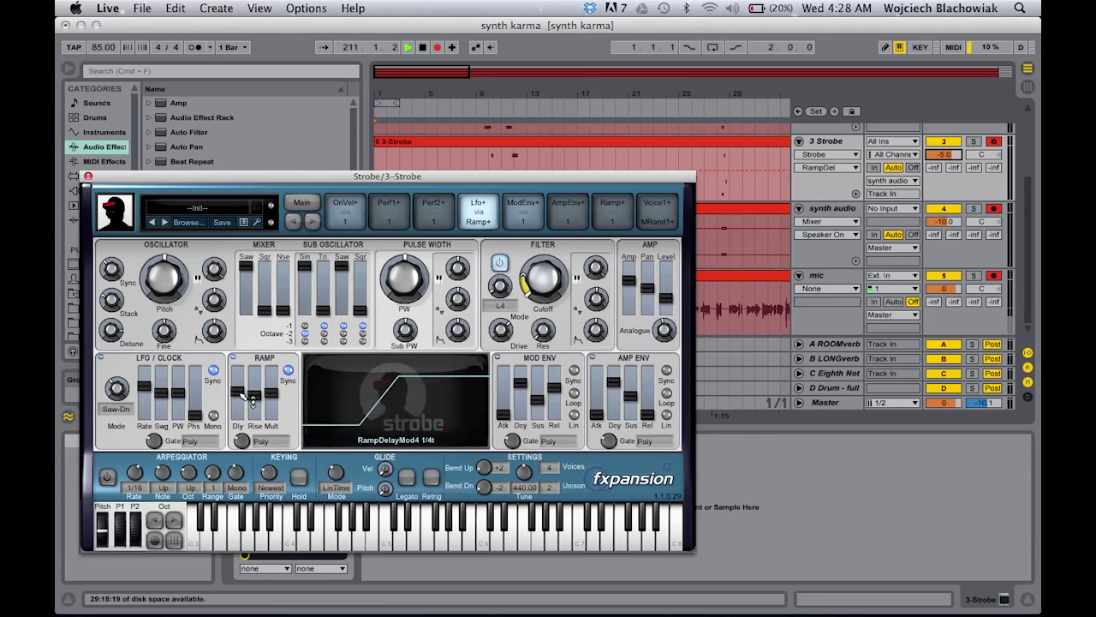
drag(264, 396, 266, 401)
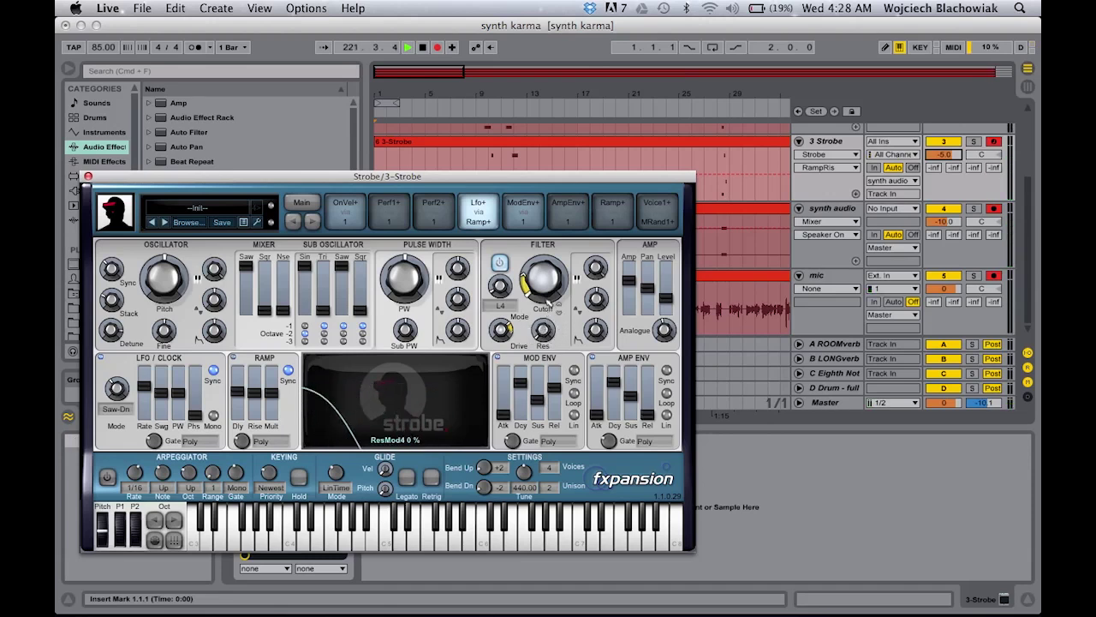
Step: Make the Lfo via Ramp slot modulate the filter resonance up to 74% and the drive slightly
drag(555, 304, 549, 278)
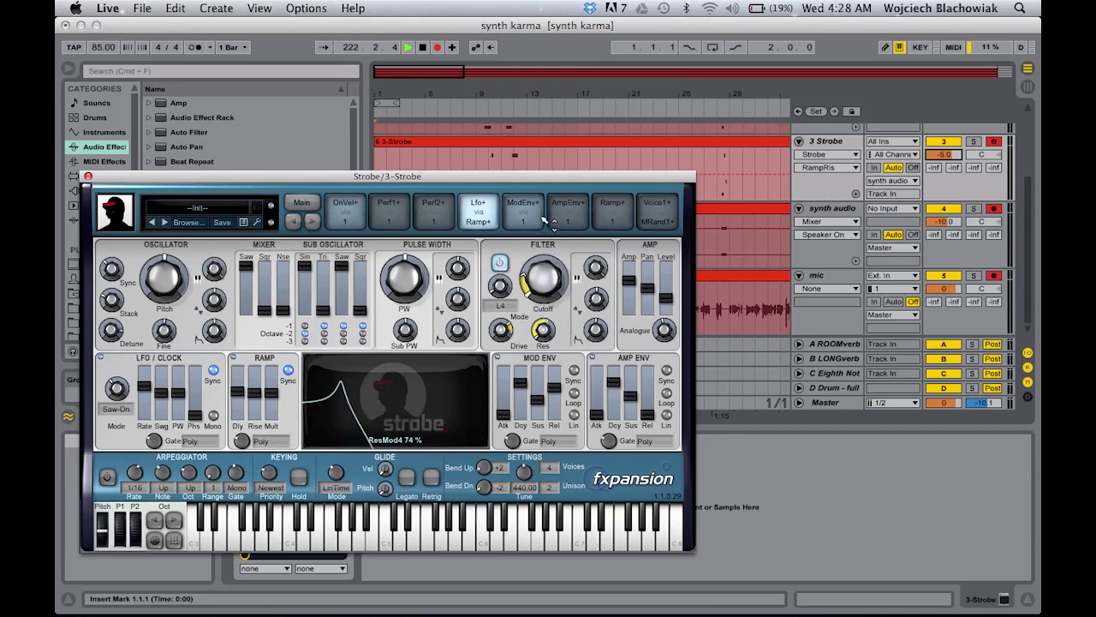
drag(541, 221, 556, 301)
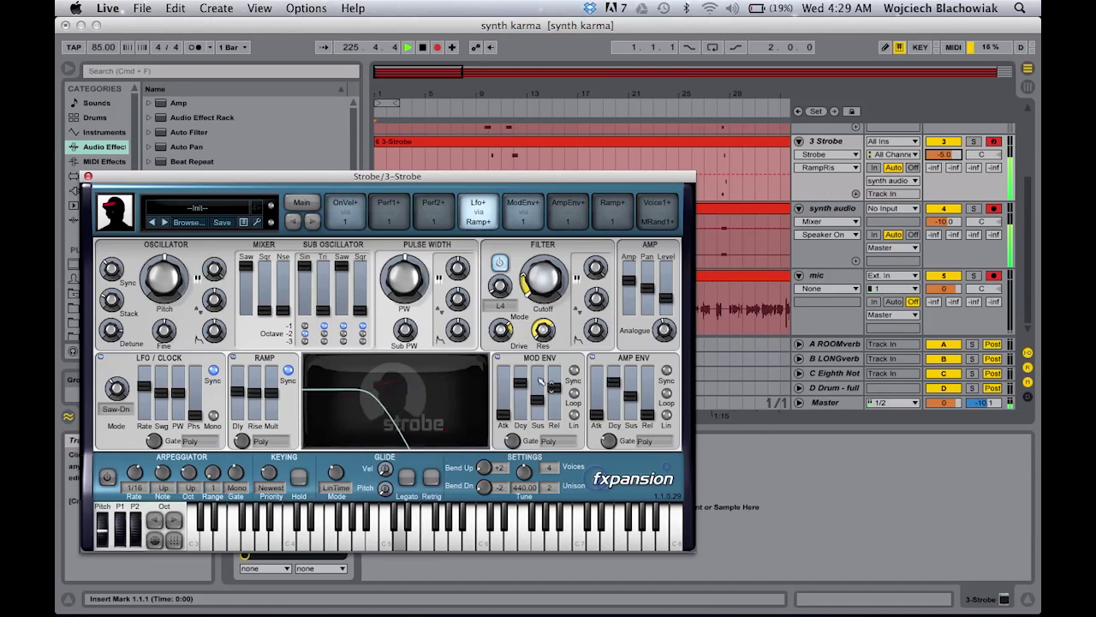
mouse_move(647, 377)
mouse_move(666, 341)
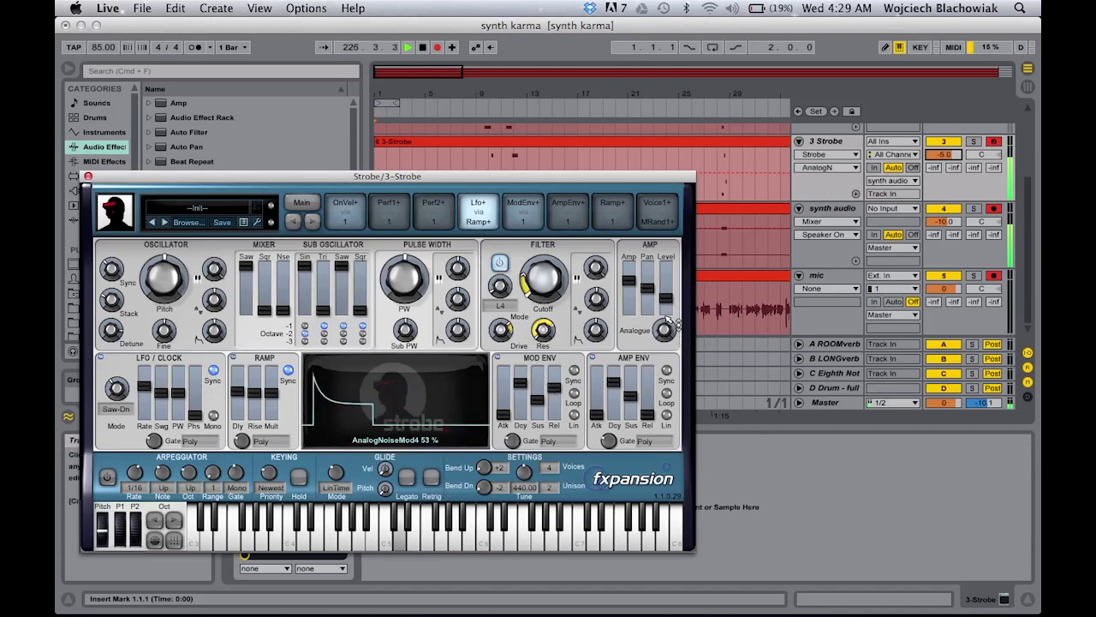
mouse_move(545, 388)
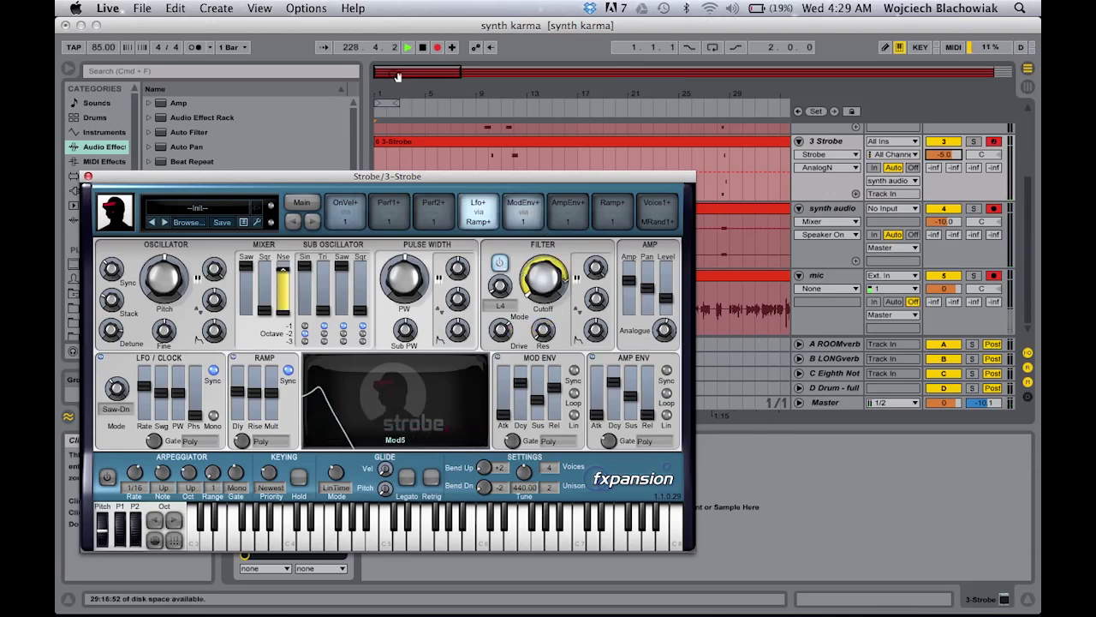
drag(393, 93, 392, 68)
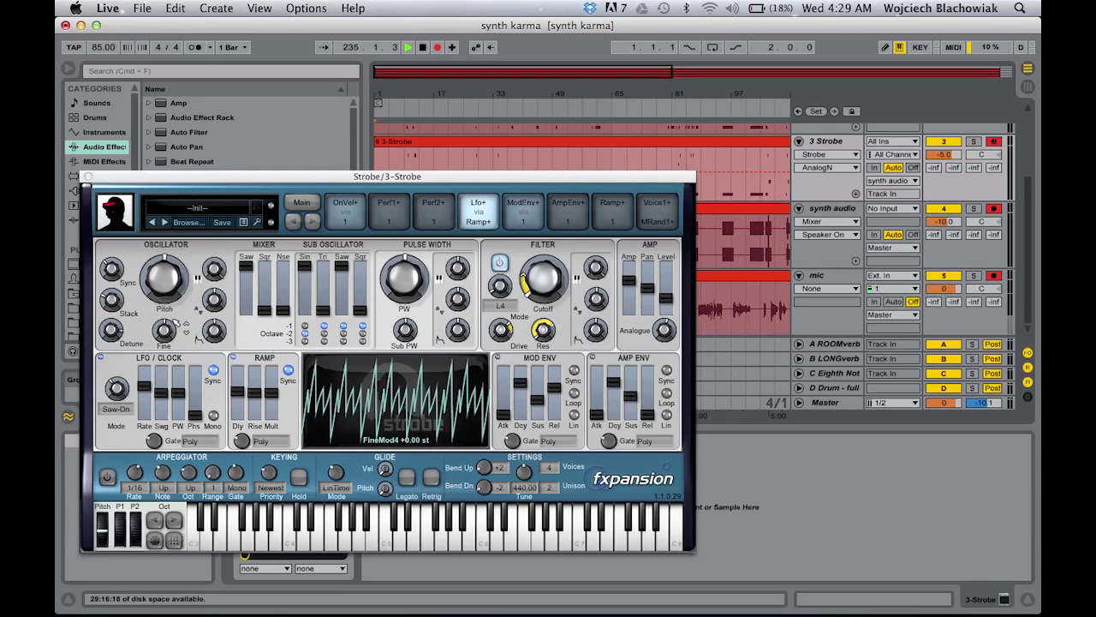
drag(174, 314, 181, 301)
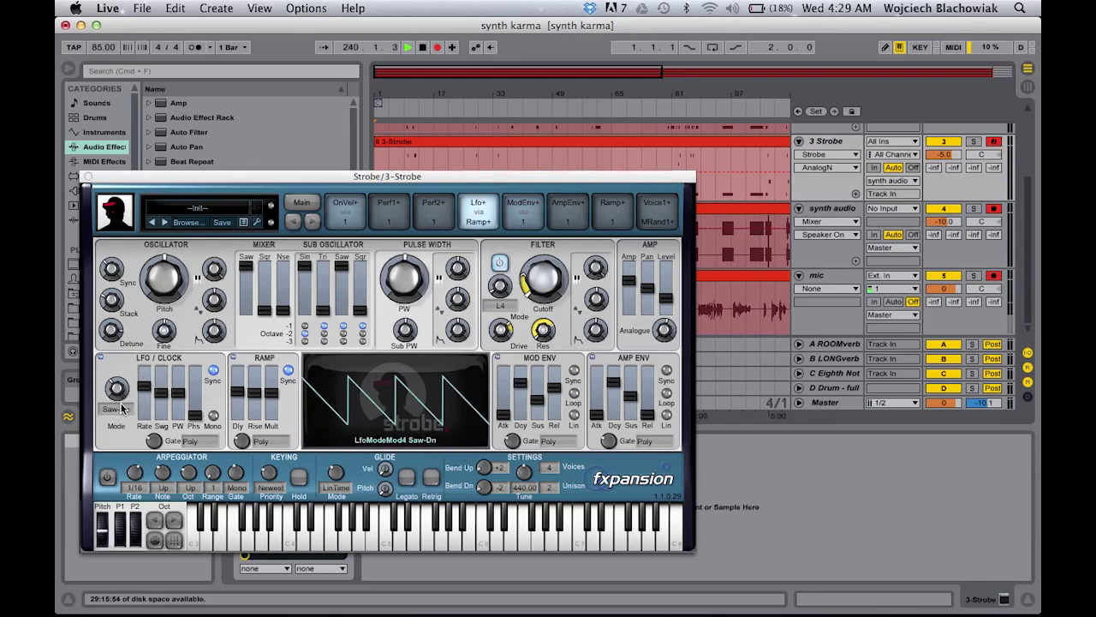
Step: Reduce the Lfo via Ramp slot's cutoff modulation while trying the Sin and Cos LFO modes, and return the mode to Saw-Dn
scroll(129, 396, up, 2)
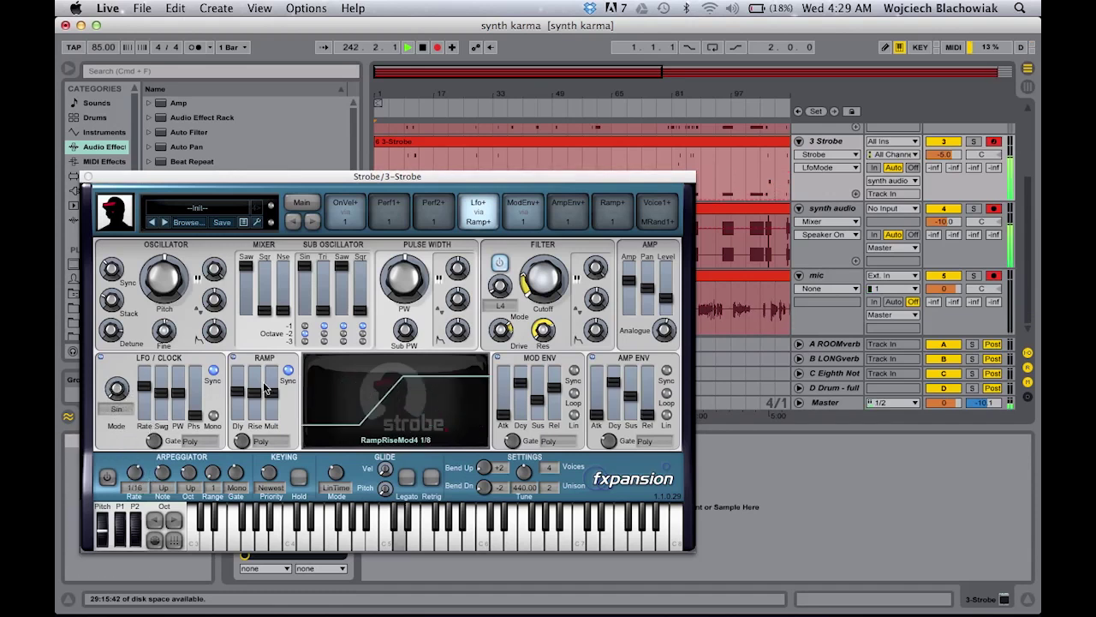
scroll(526, 284, down, 5)
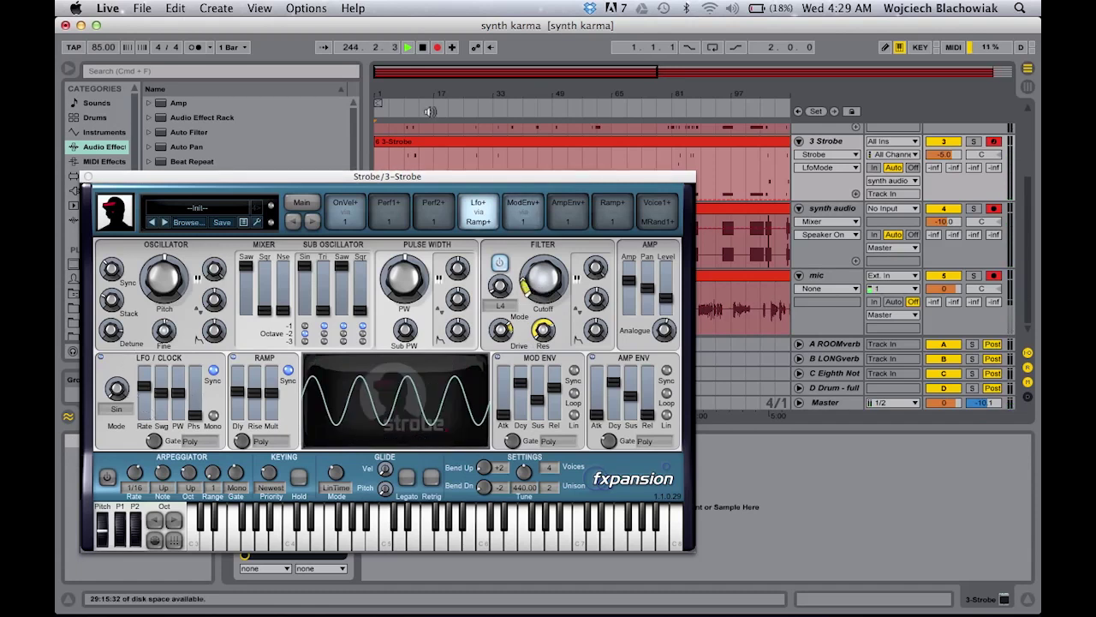
scroll(120, 400, down, 4)
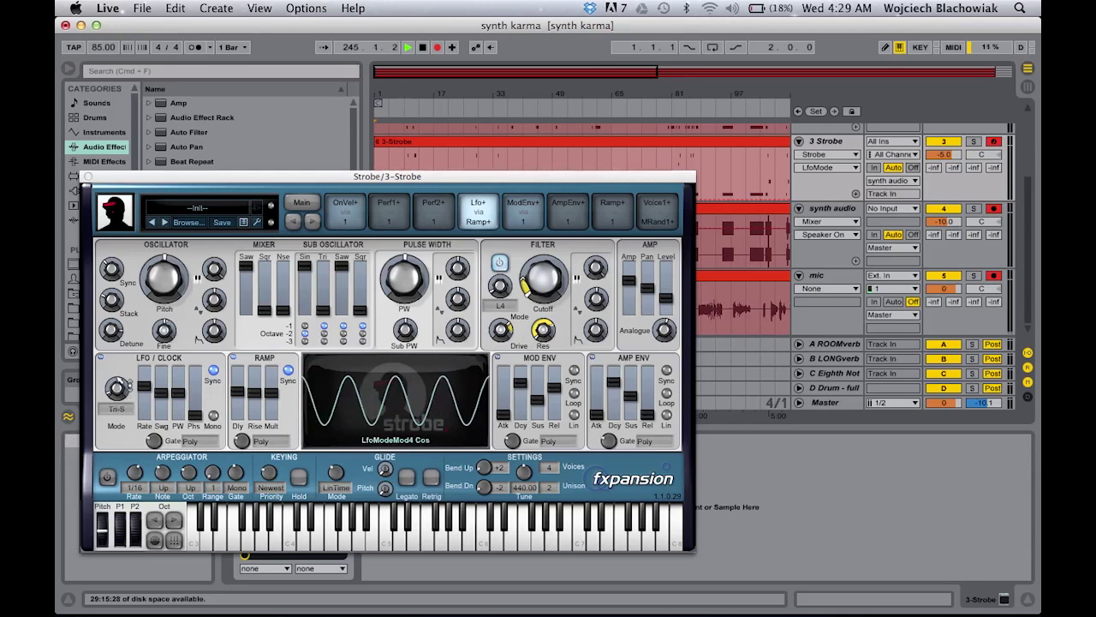
mouse_move(125, 362)
mouse_down()
mouse_move(132, 330)
mouse_move(137, 355)
mouse_up()
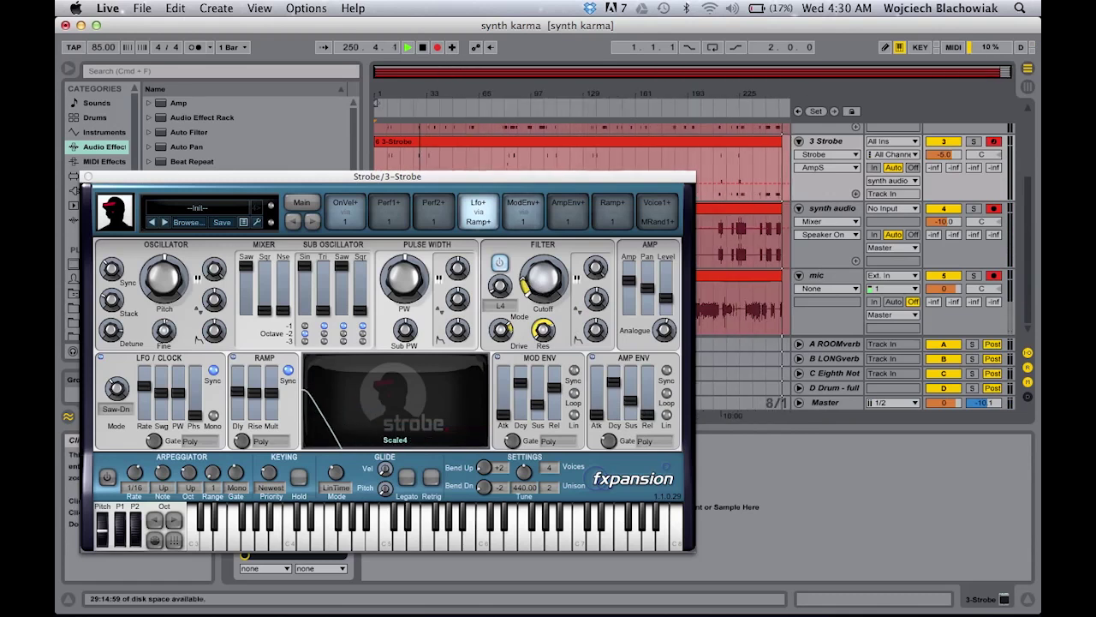
Step: Switch the sub track on to hear it together with the Strobe synth, and switch it off again
scroll(788, 139, up, 3)
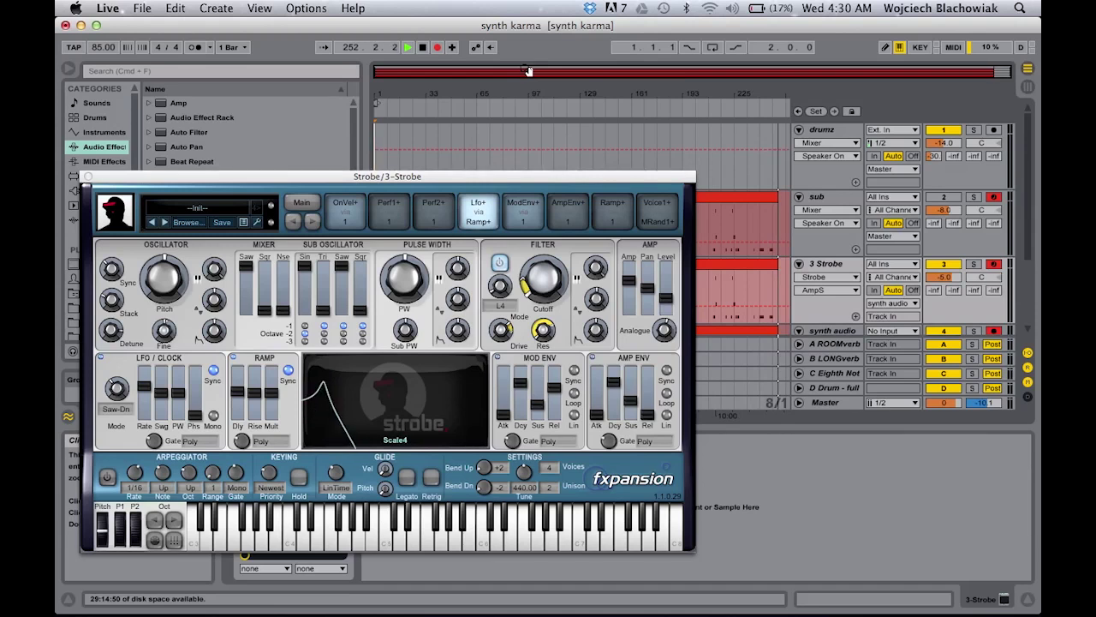
click(946, 199)
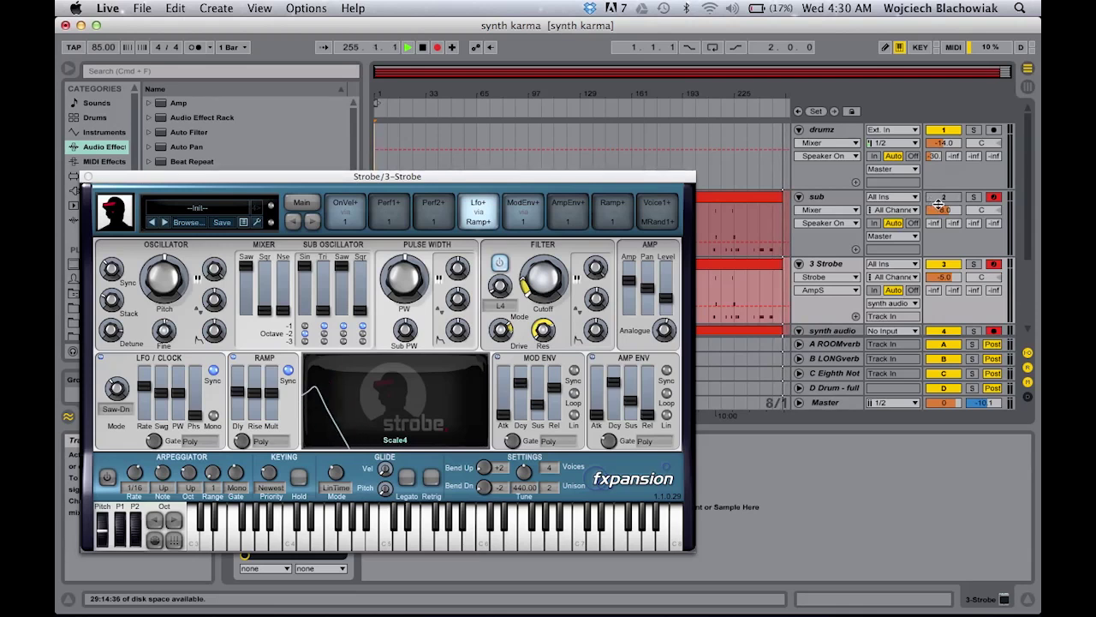
click(945, 199)
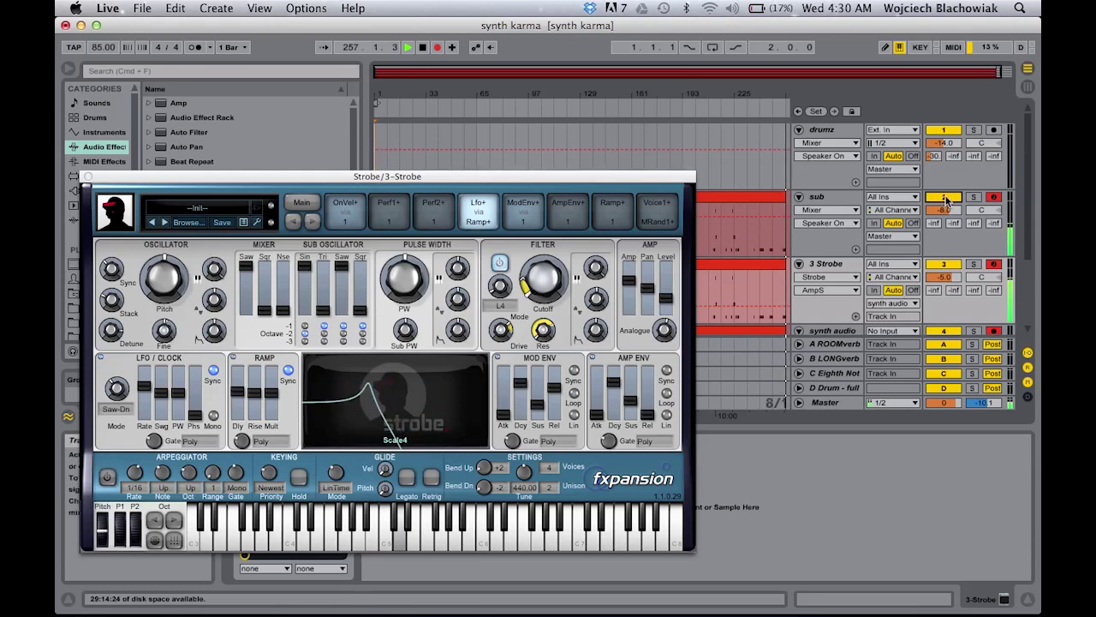
scroll(938, 216, down, 3)
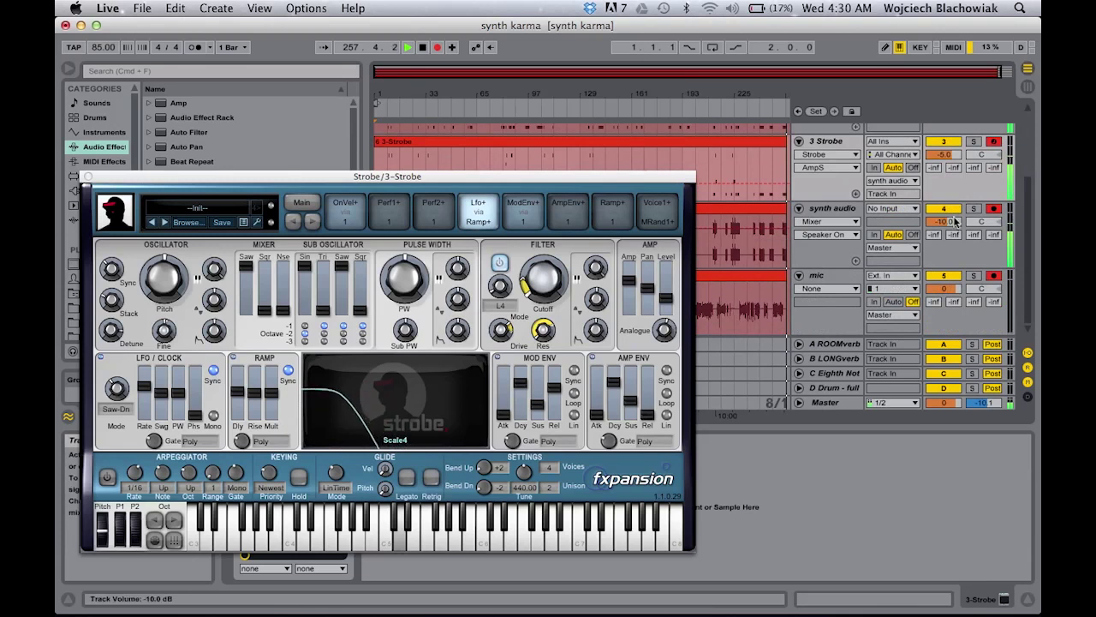
scroll(937, 187, up, 3)
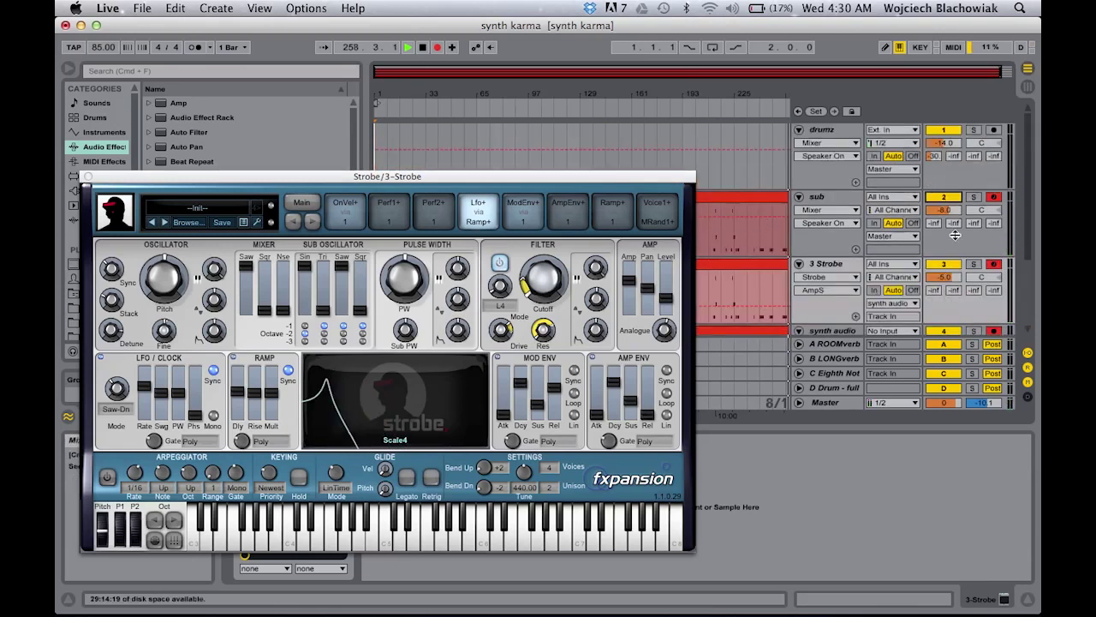
click(951, 200)
click(951, 201)
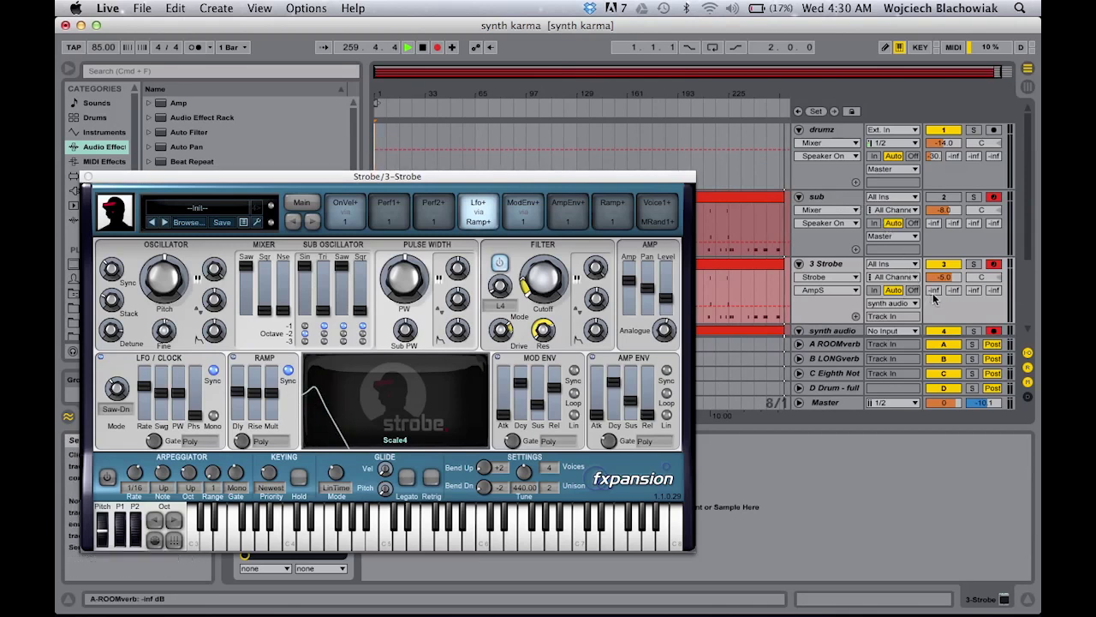
Step: Raise the 3 Strobe track's sends to about -19 dB for A ROOMverb, -23.7 dB for B LONGverb and -21 dB for C
drag(934, 290, 953, 289)
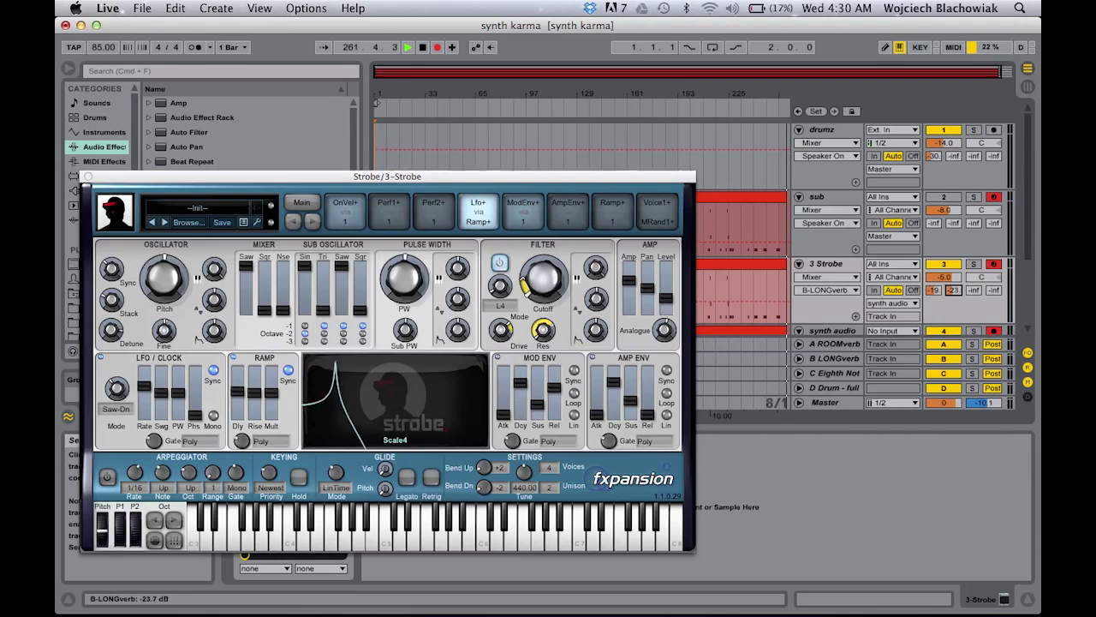
click(973, 291)
drag(973, 290, 973, 274)
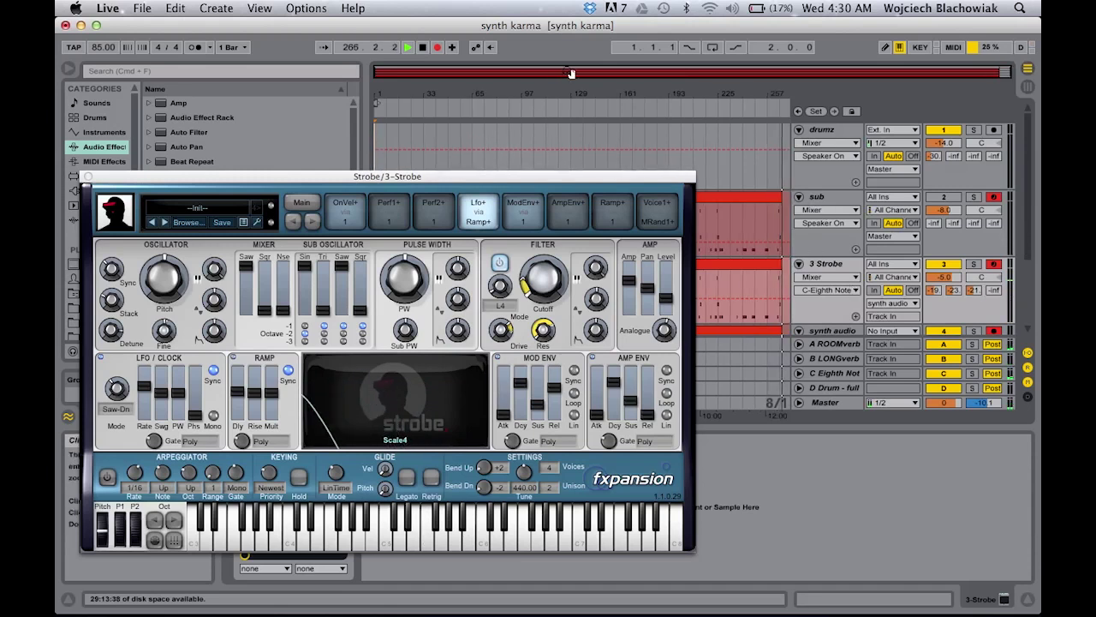
Step: Activate the sub track and launch the drumz track's clip from Session View, returning to the arrangement
click(943, 197)
click(943, 198)
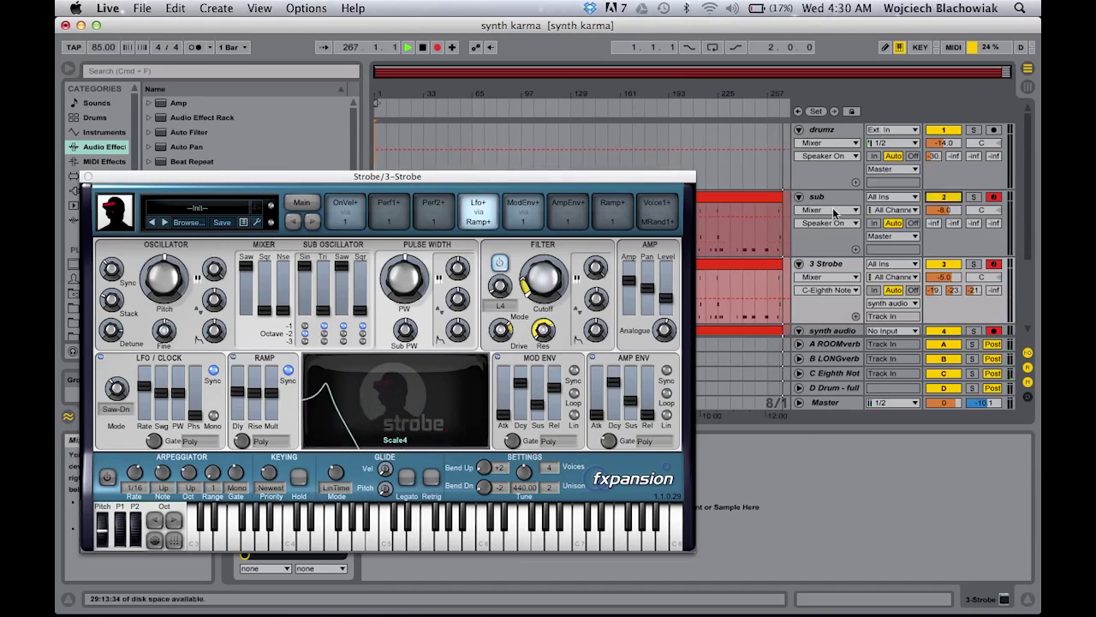
key(Tab)
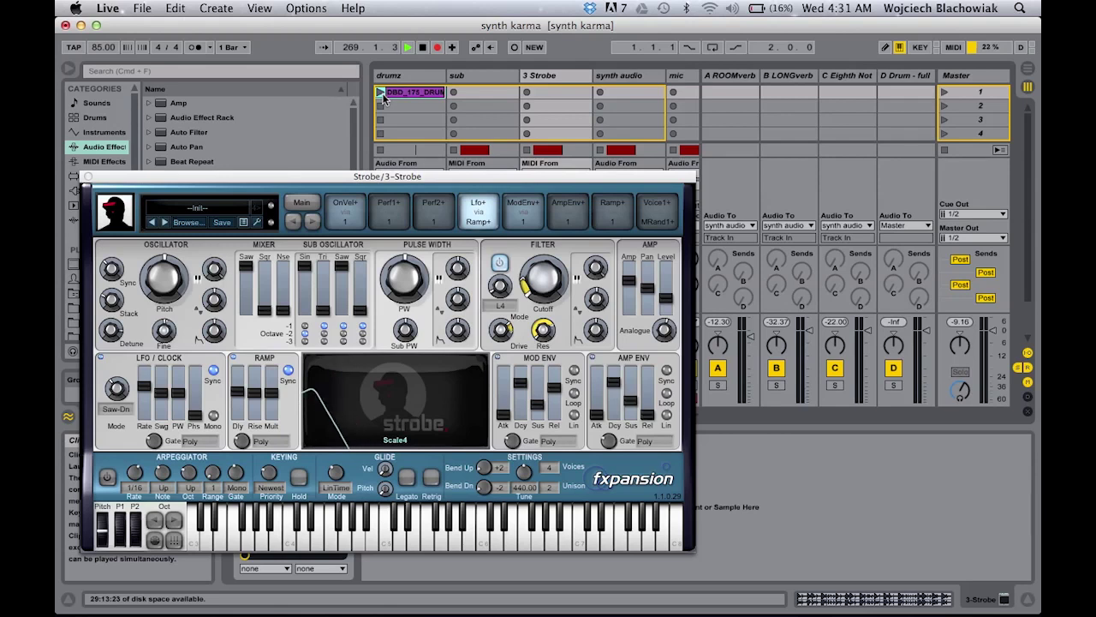
click(383, 98)
key(Tab)
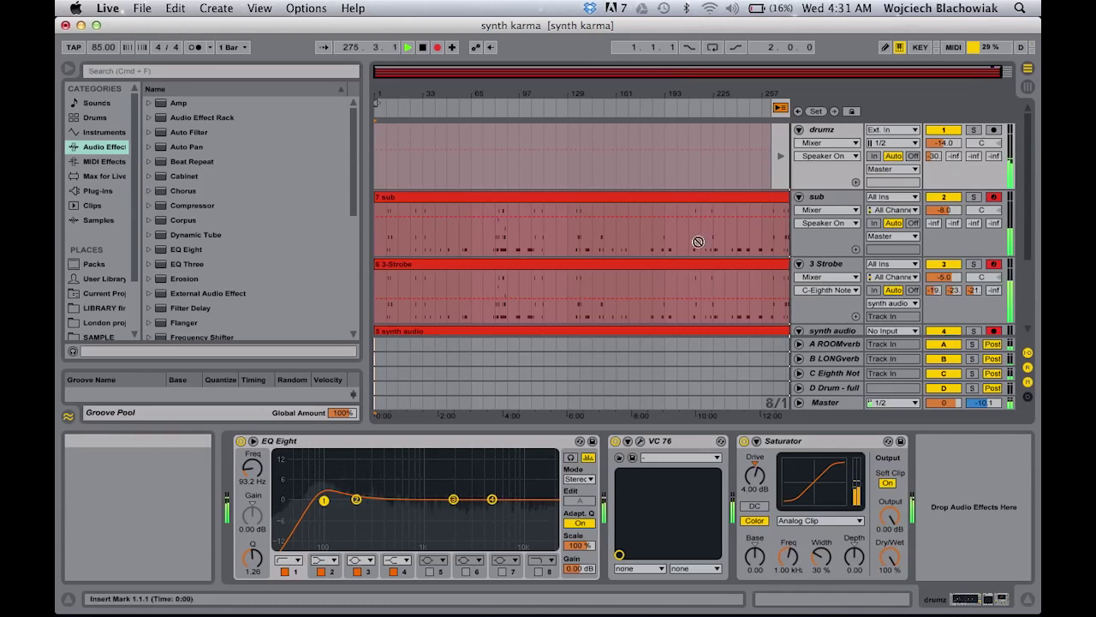
Step: Stop playback and start a new arrangement recording from 277.1.1, just past the recorded clips
key(space)
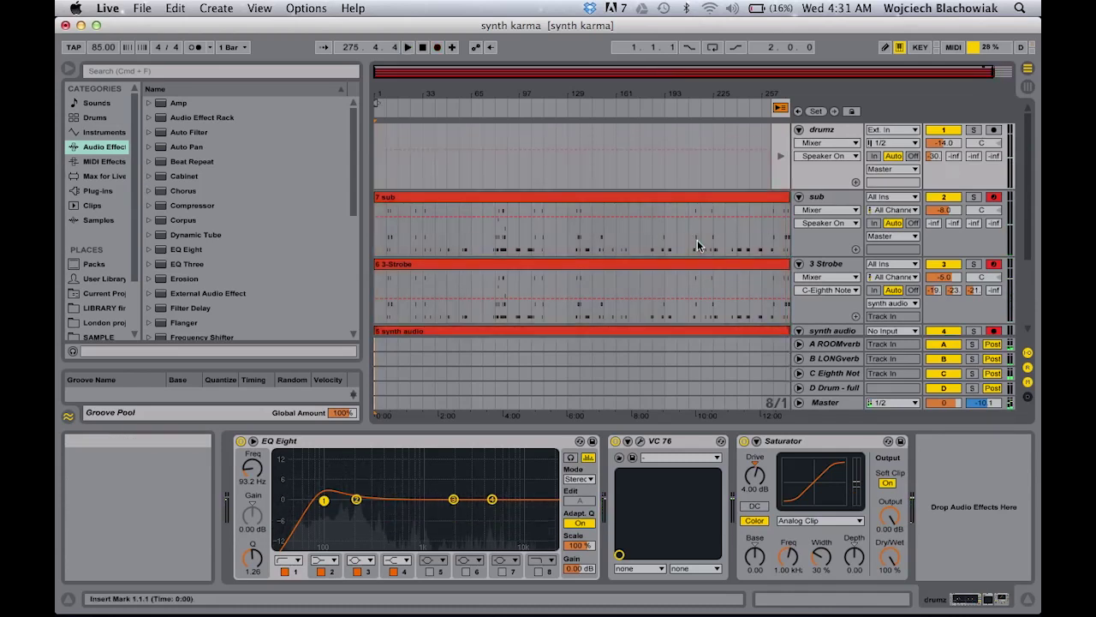
scroll(697, 240, up, 1)
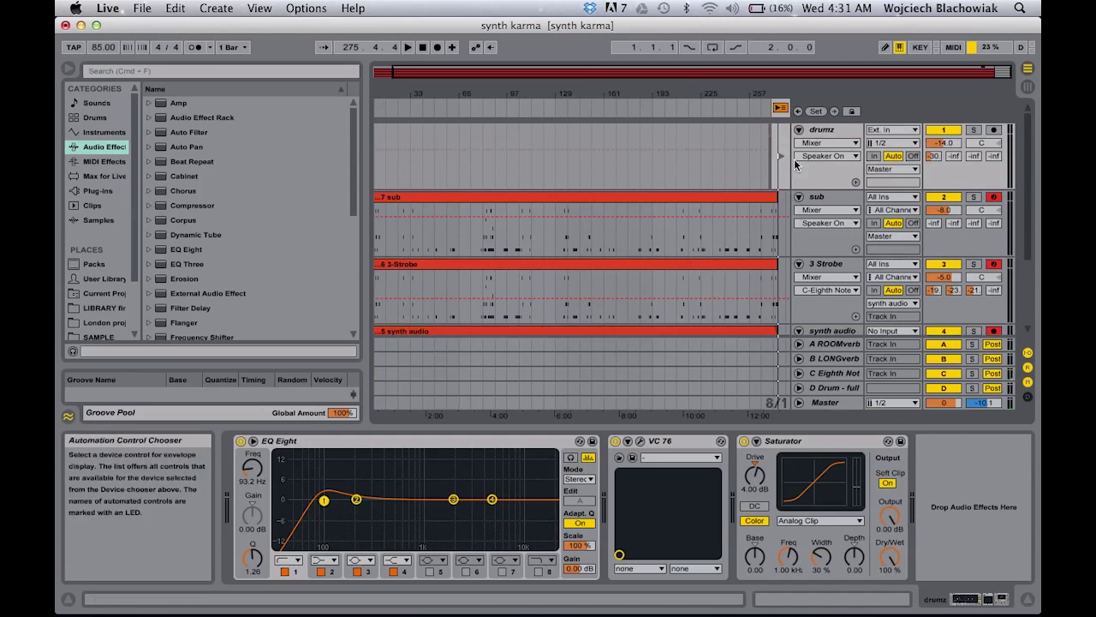
drag(765, 91, 765, 259)
click(753, 246)
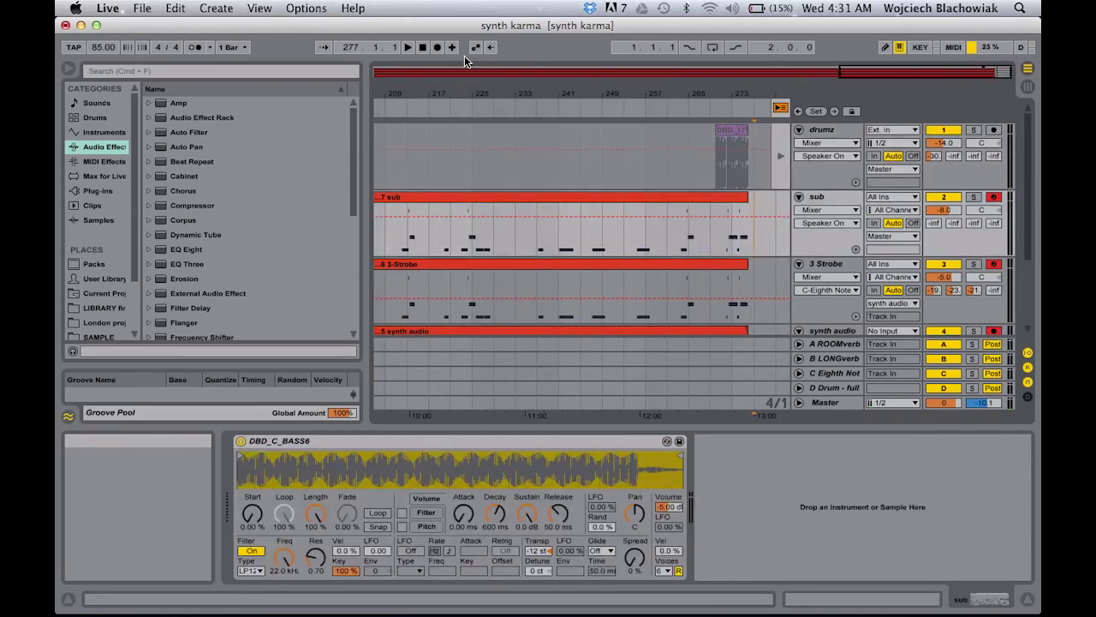
click(438, 48)
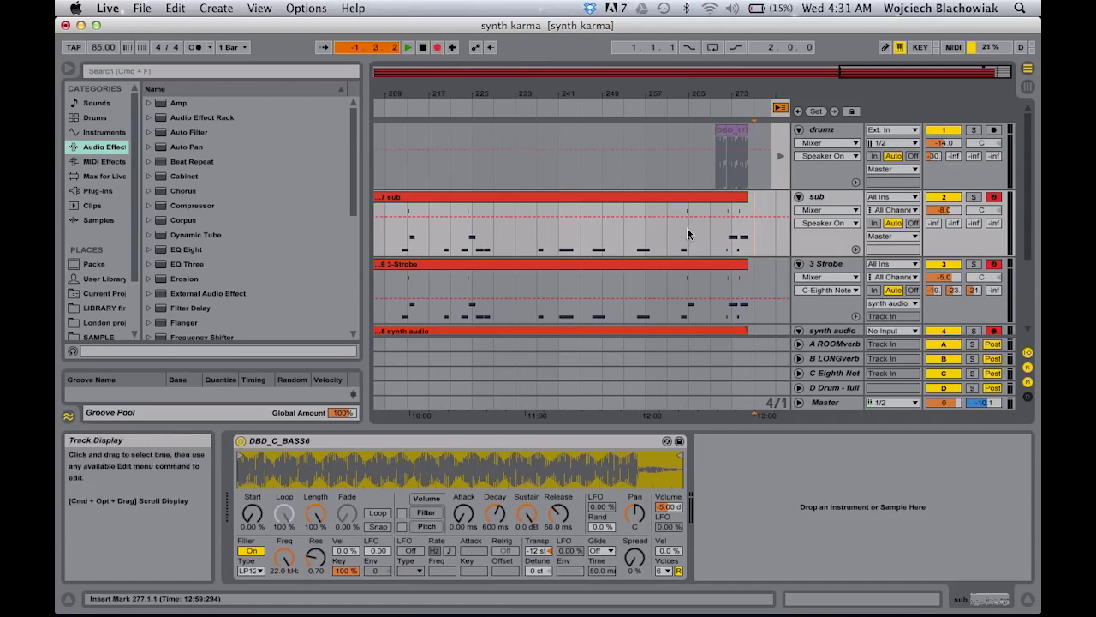
Step: Select the mic track while recording runs, and stop the arrangement recording to show the drumz track's devices
scroll(688, 233, down, 3)
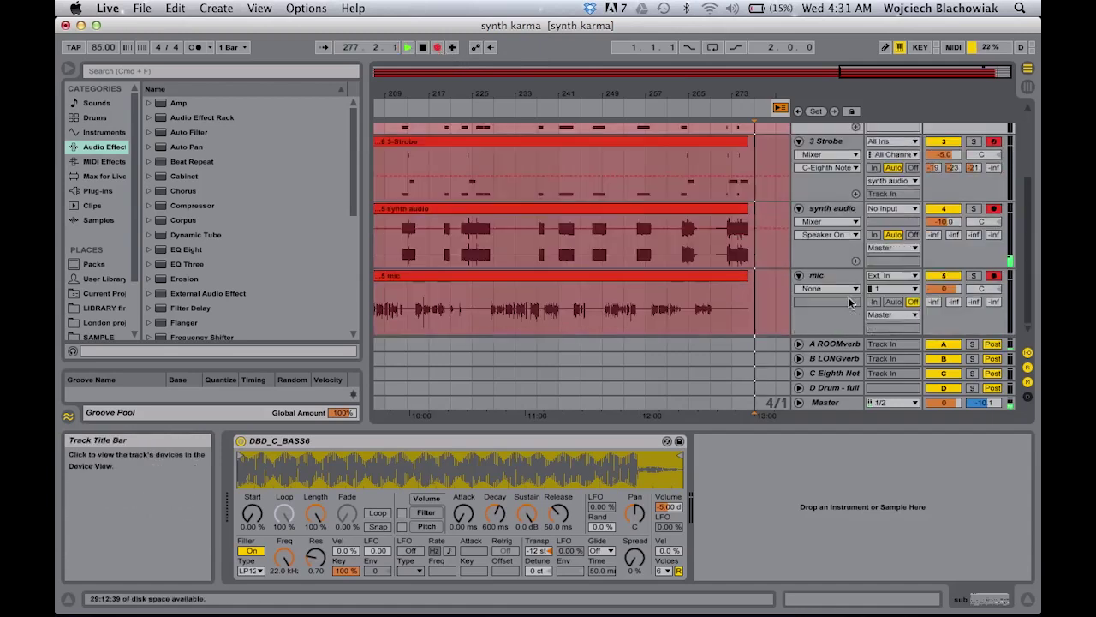
click(817, 274)
scroll(801, 249, up, 3)
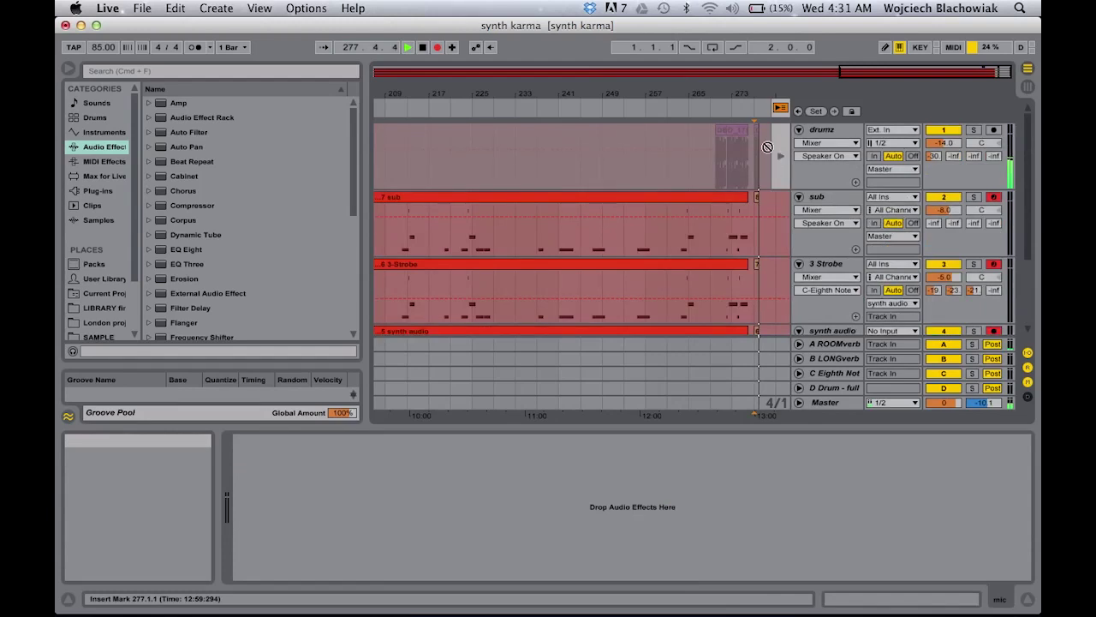
key(space)
click(803, 168)
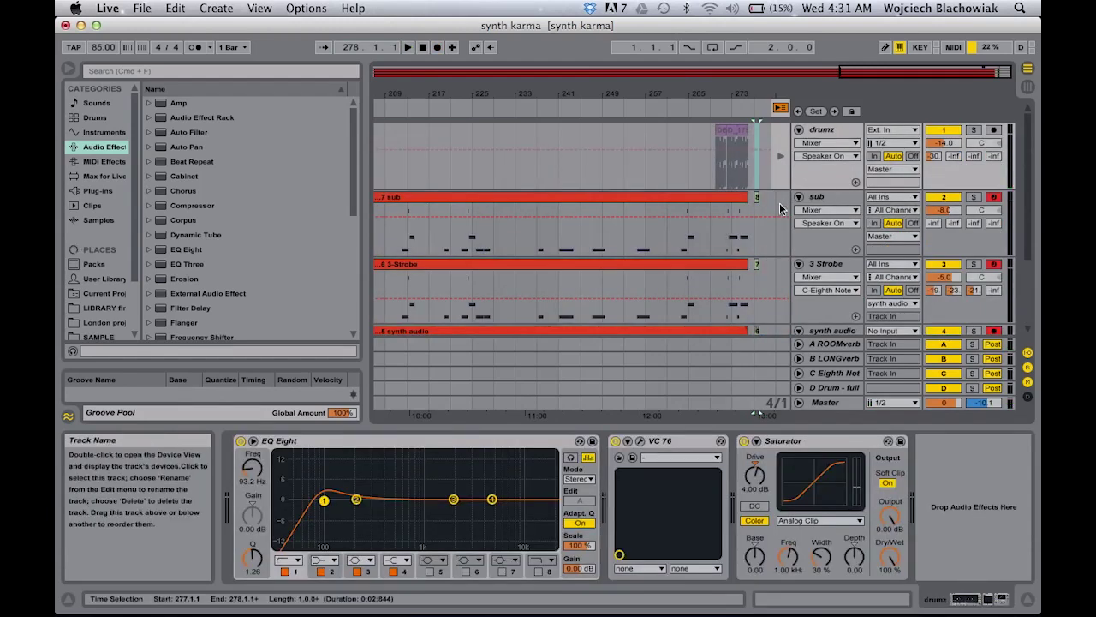
Step: Return the insert marker to 277.1.1 on the 3 Strobe track and prepare a new arrangement recording
scroll(780, 209, down, 3)
click(757, 192)
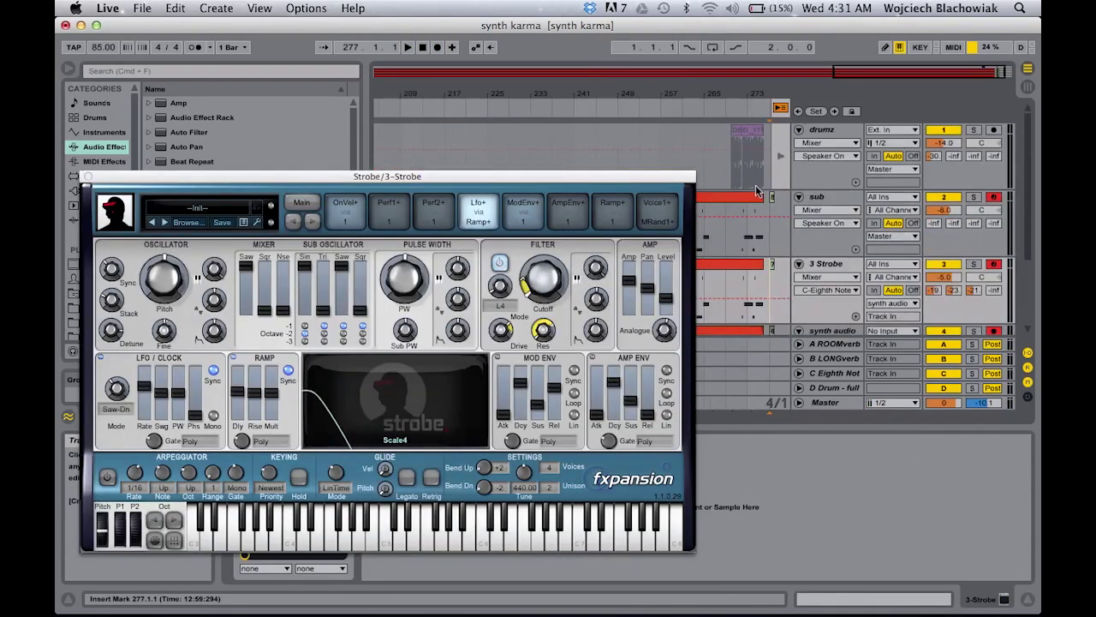
scroll(957, 130, up, 3)
scroll(755, 189, down, 1)
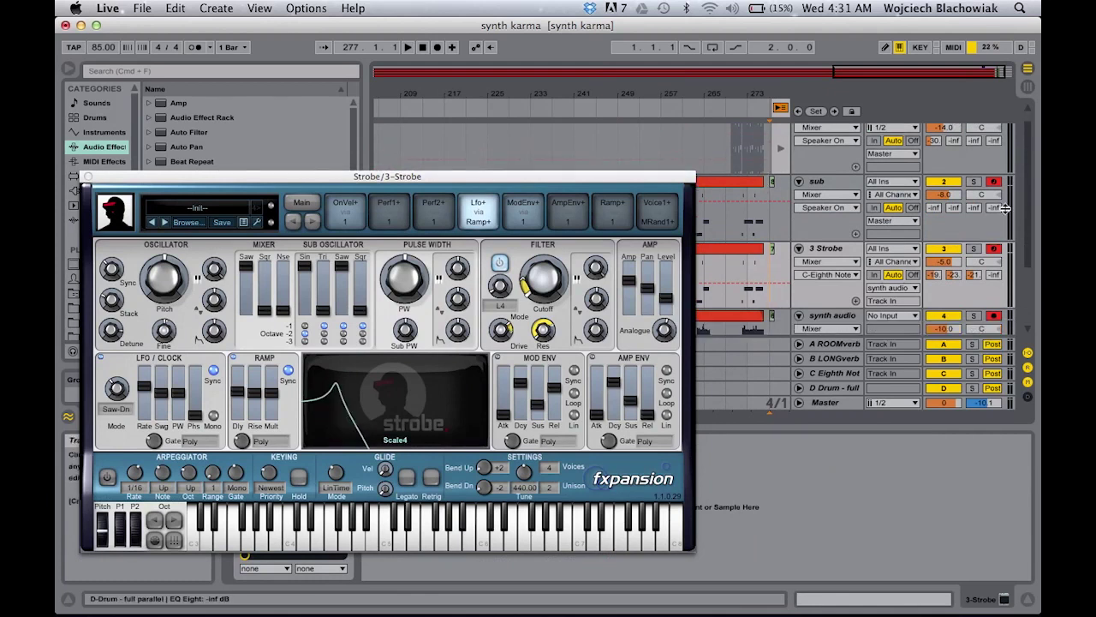
scroll(753, 184, down, 3)
key(F9)
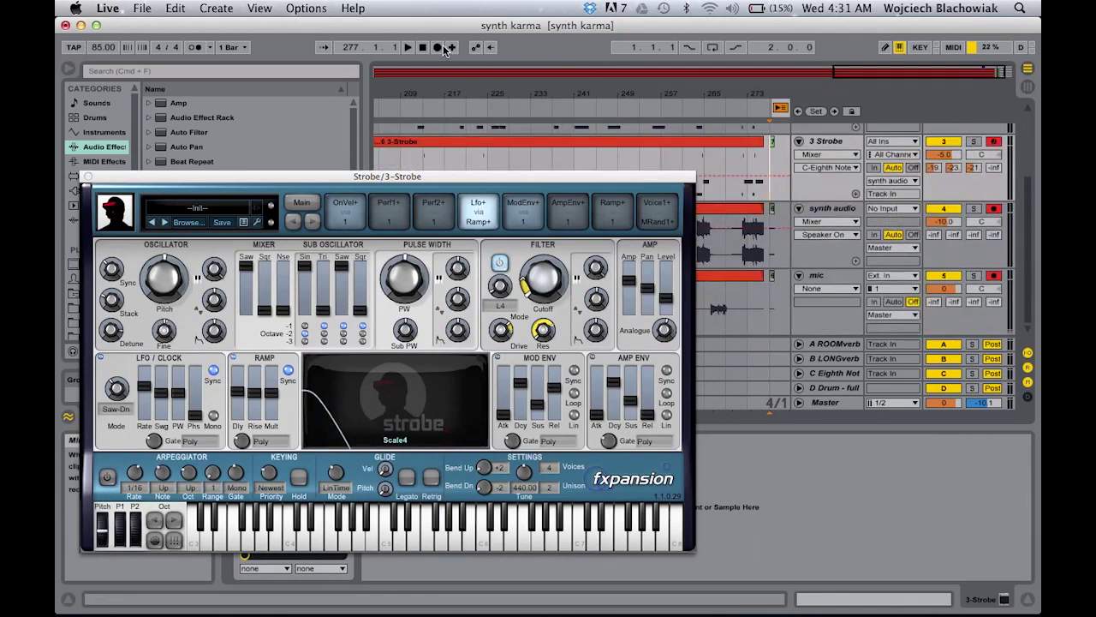